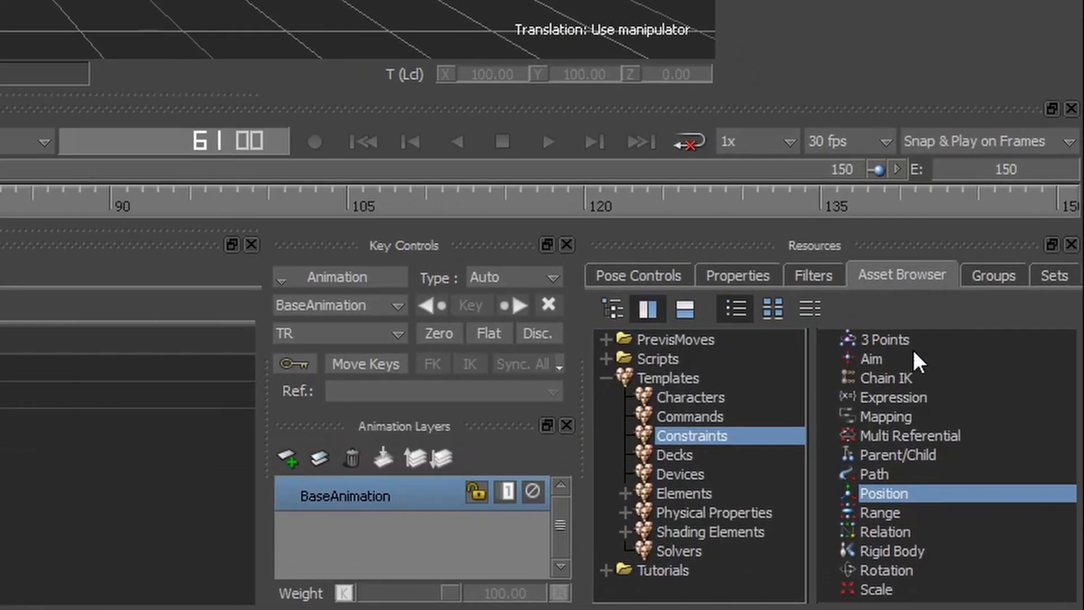
# Drop an Aim constraint on LookAt_Cone, aim it at LookAt_Cube_2, and make it active
pyautogui.click(884, 359)
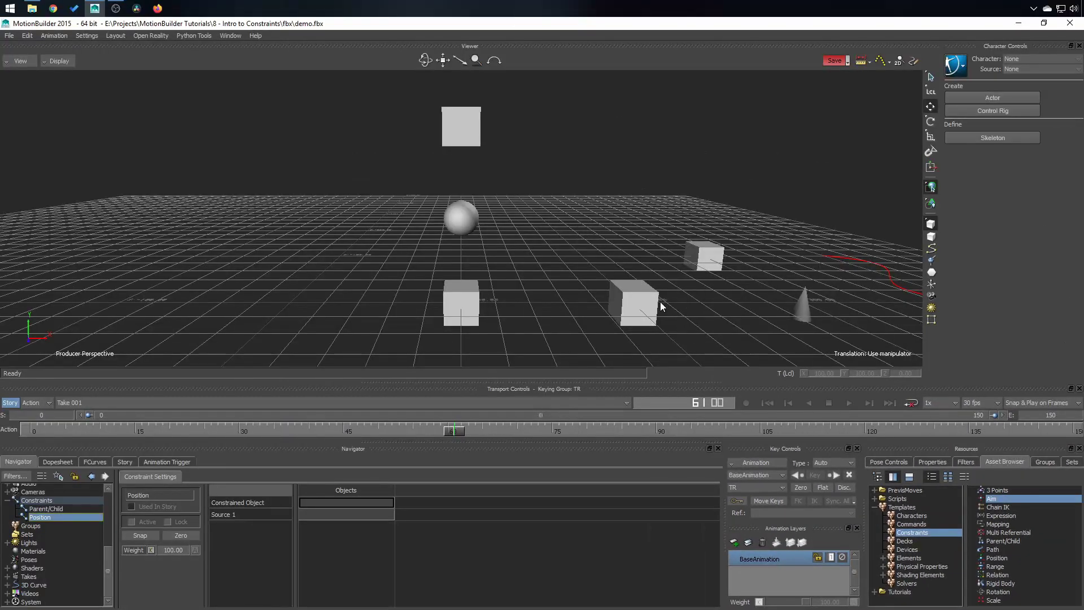
pyautogui.click(658, 302)
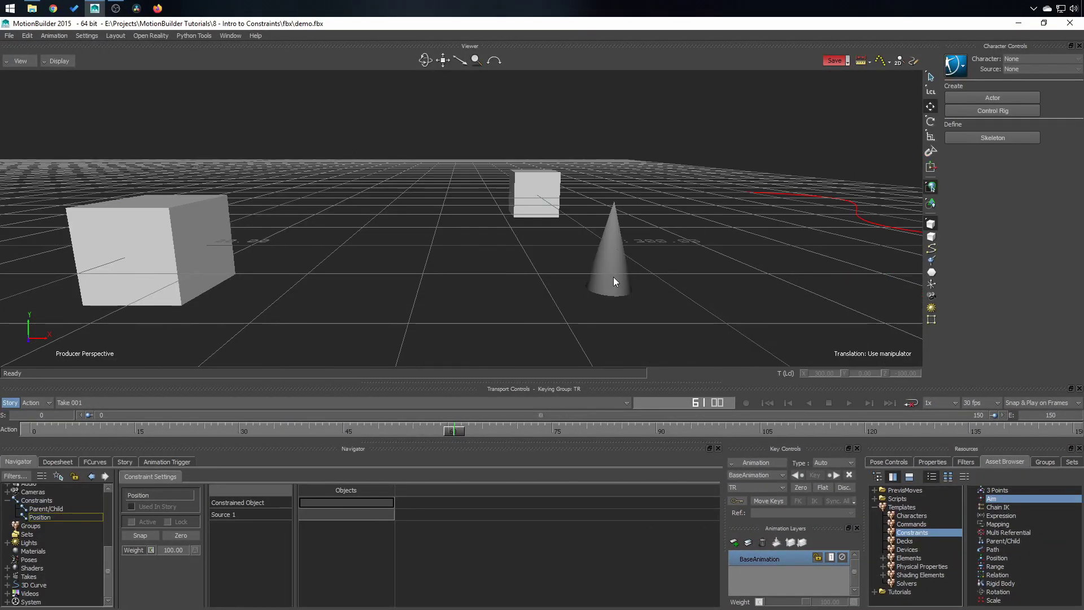
pyautogui.click(613, 276)
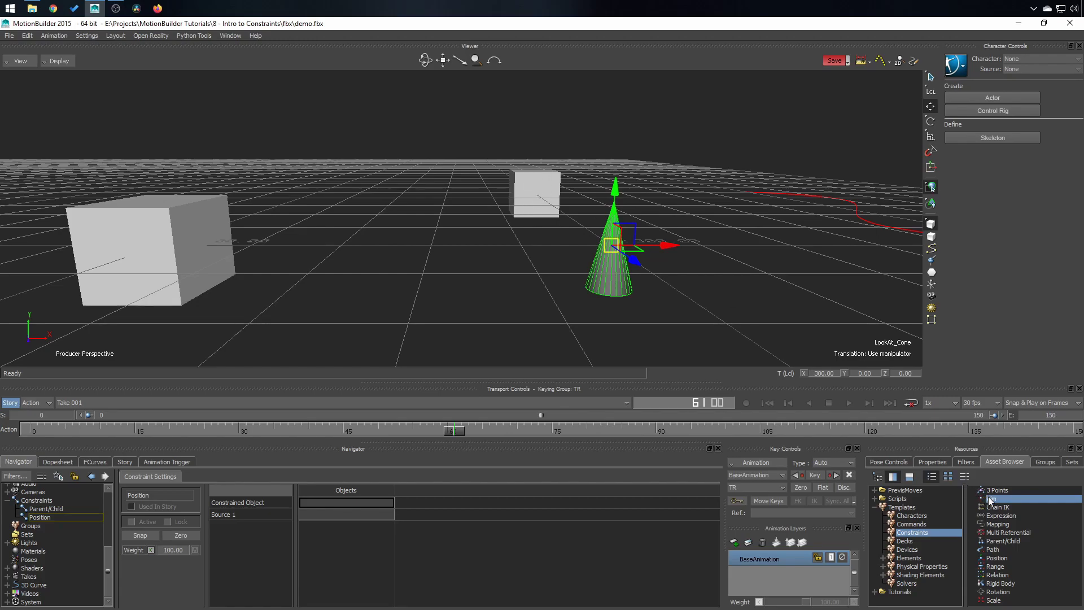
pyautogui.moveTo(984, 495); pyautogui.dragTo(633, 260)
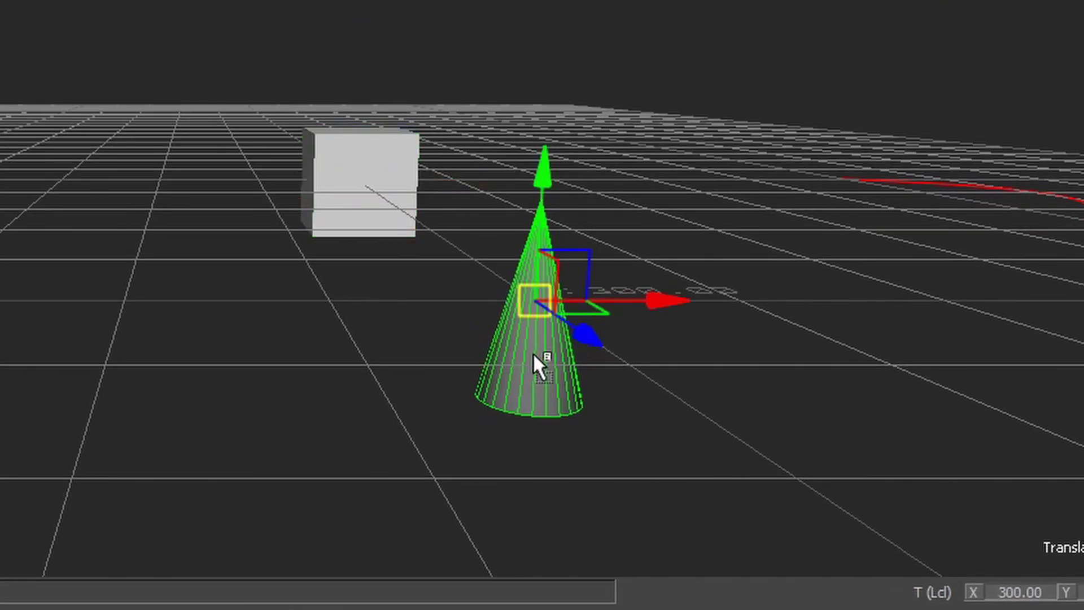
pyautogui.moveTo(533, 353); pyautogui.dragTo(533, 354)
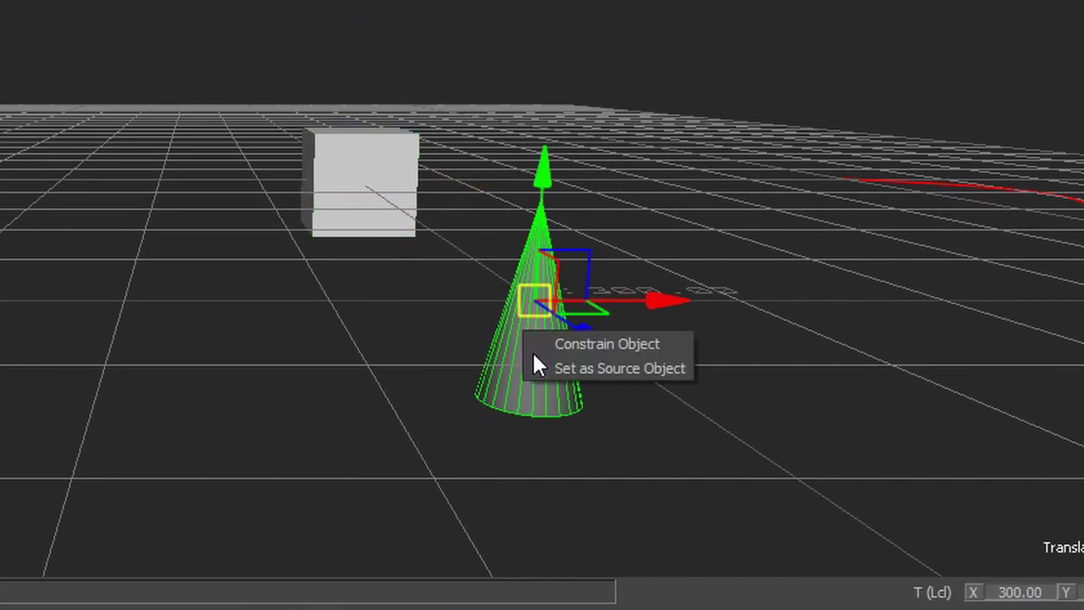
pyautogui.click(610, 344)
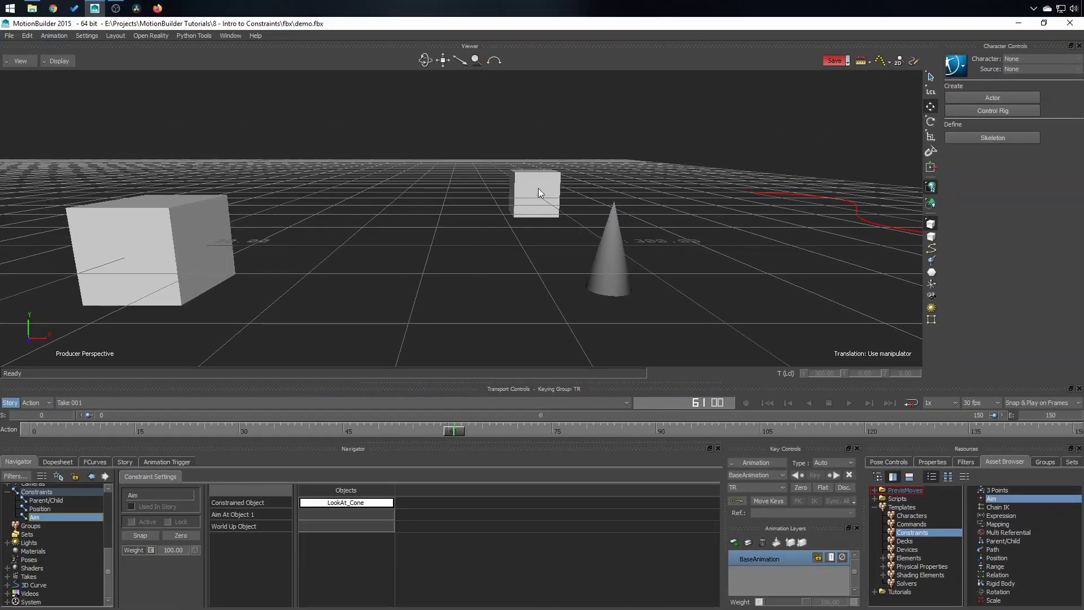
pyautogui.click(500, 191)
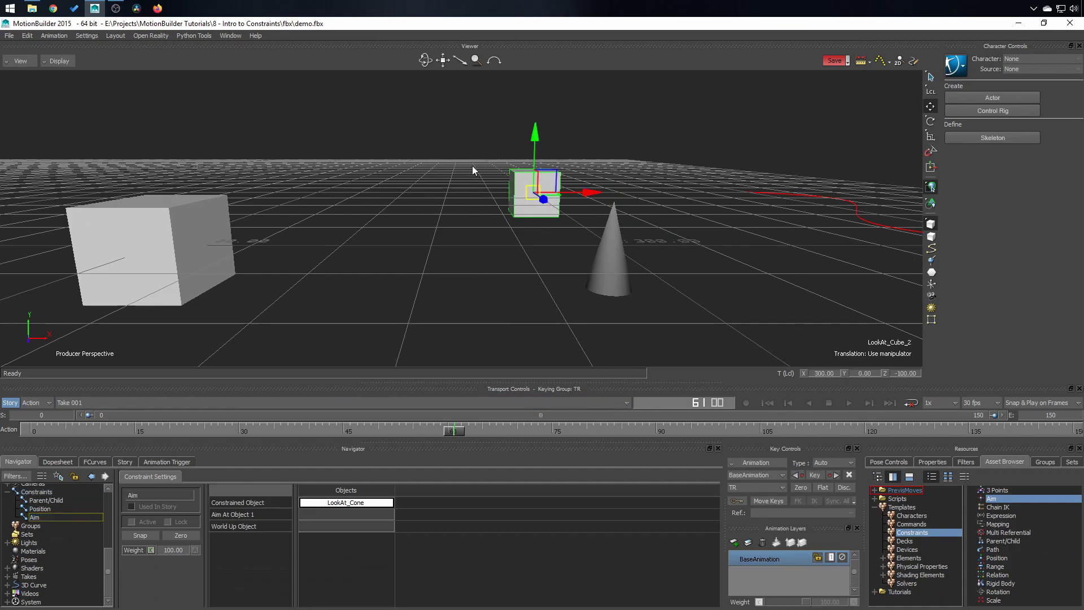
pyautogui.keyDown('alt'); pyautogui.moveTo(533, 195); pyautogui.dragTo(337, 514); pyautogui.keyUp('alt')
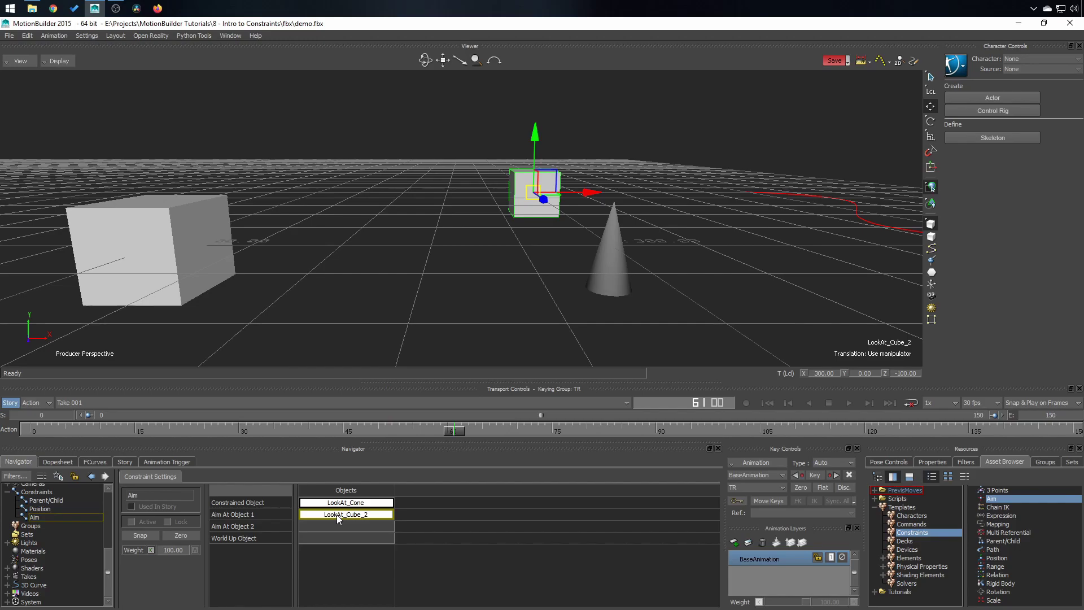
pyautogui.click(132, 522)
# Expand the Aim constraint's Aim Settings and switch the cone to local reference mode
pyautogui.click(32, 517)
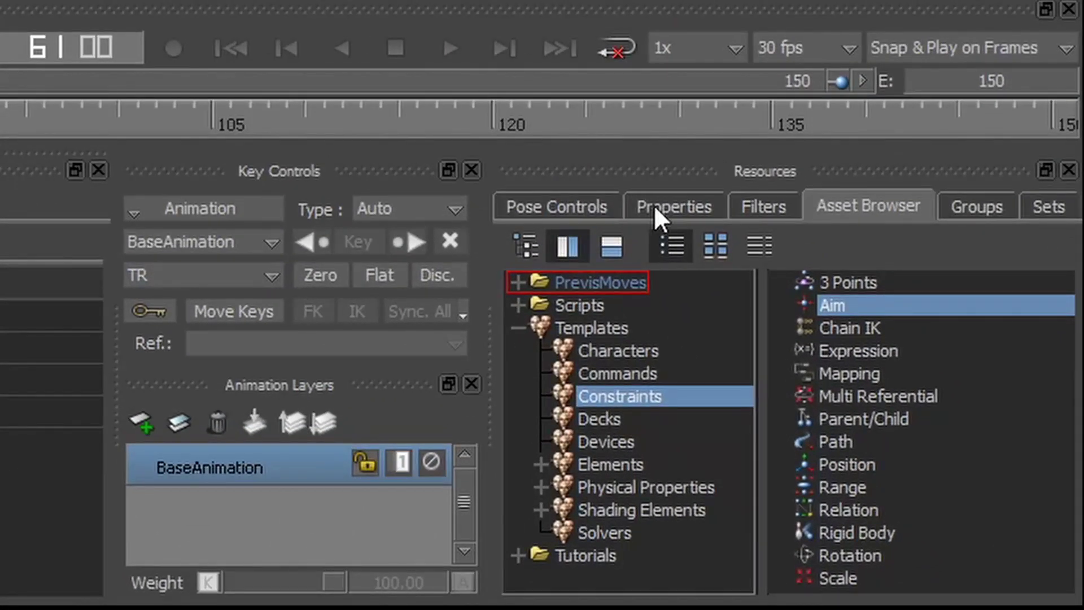
pyautogui.click(926, 462)
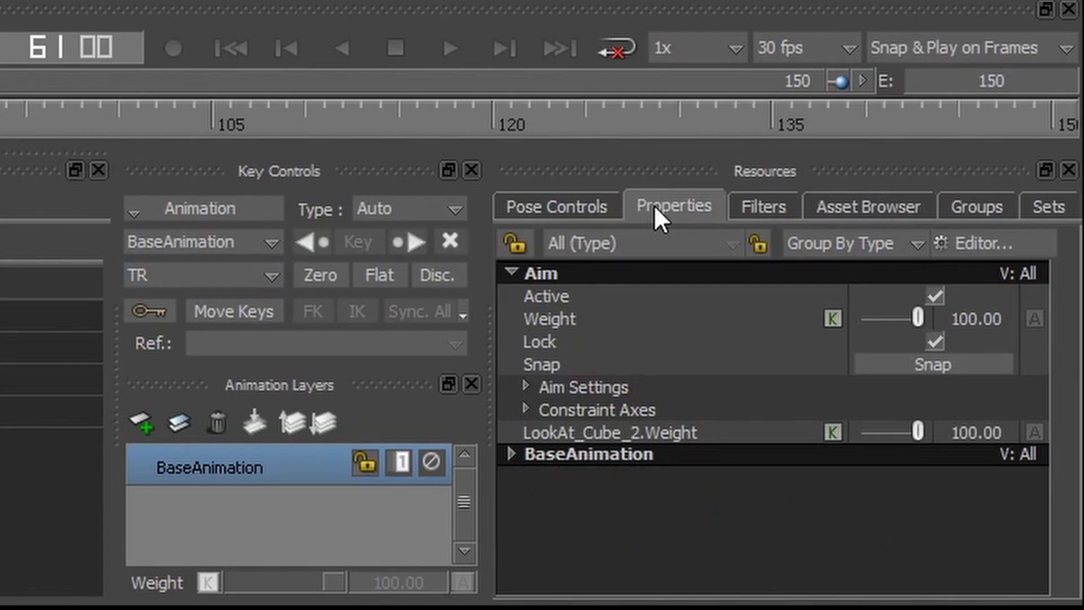
pyautogui.click(526, 386)
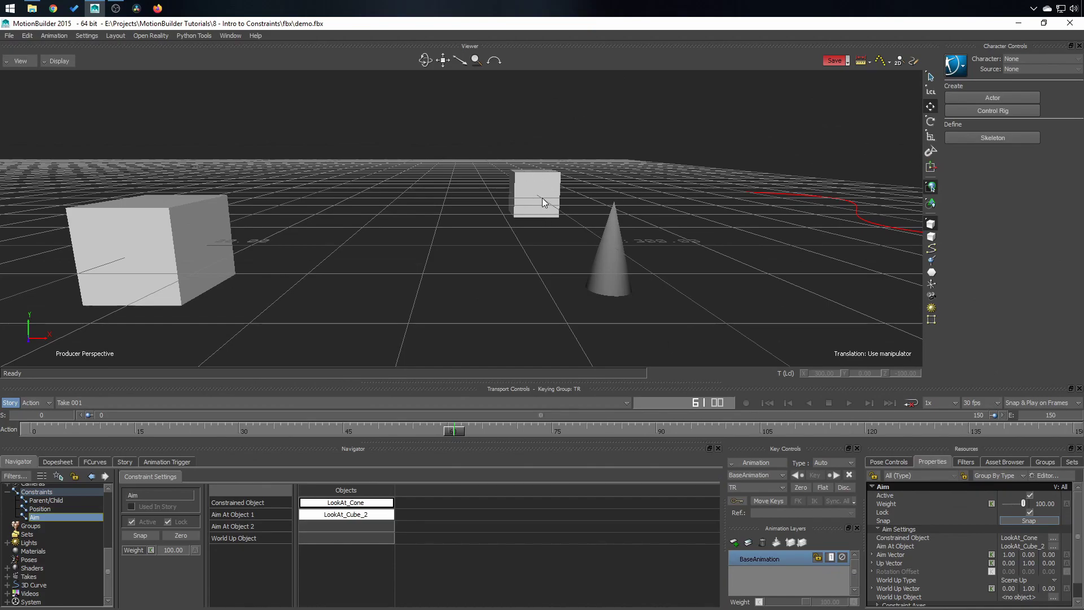
pyautogui.click(614, 226)
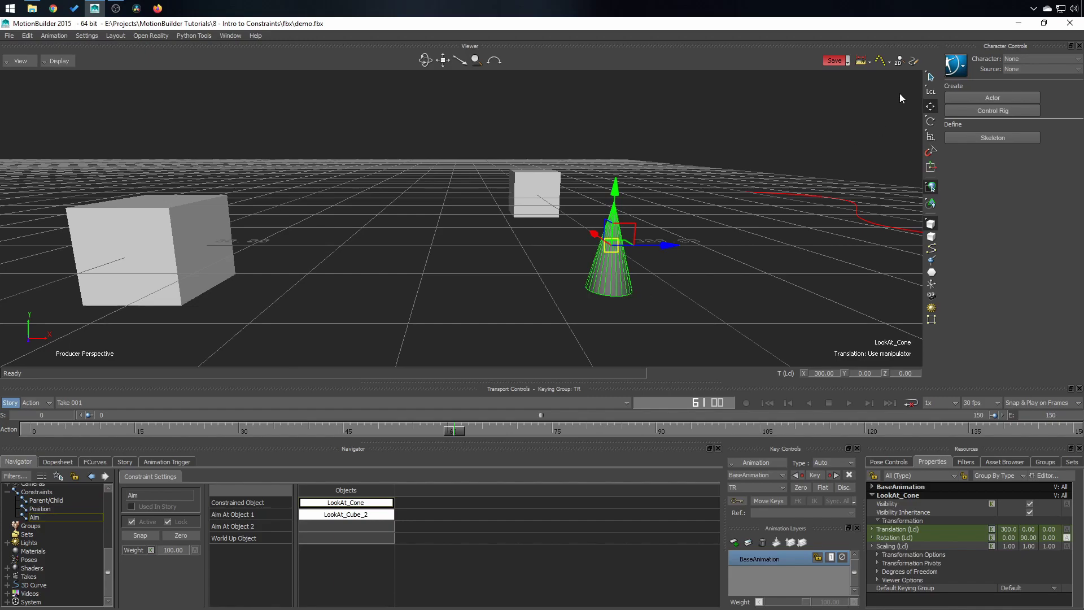
pyautogui.click(930, 91)
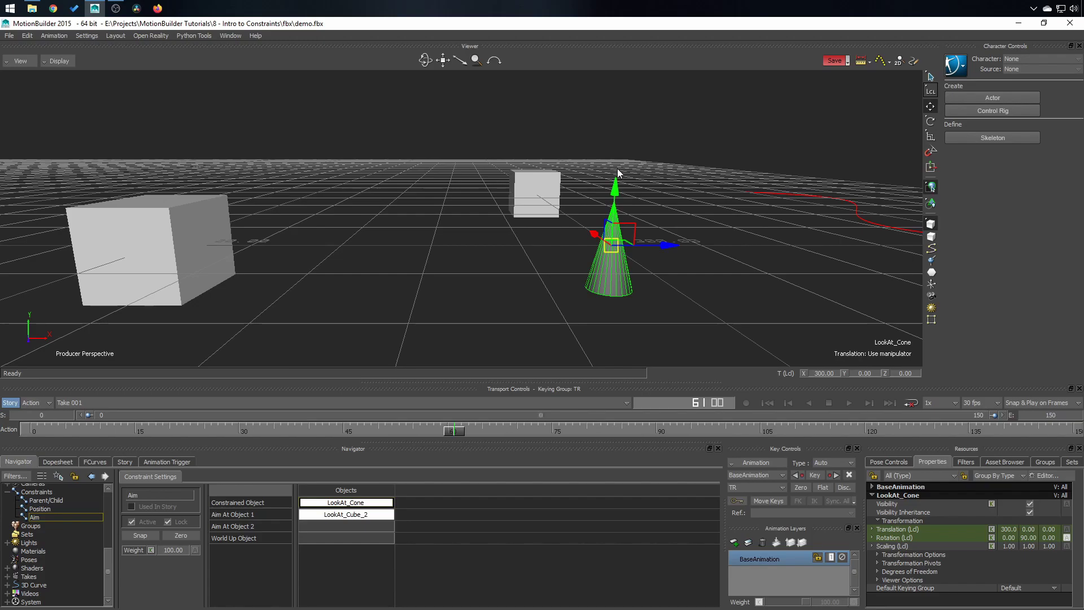
pyautogui.click(57, 517)
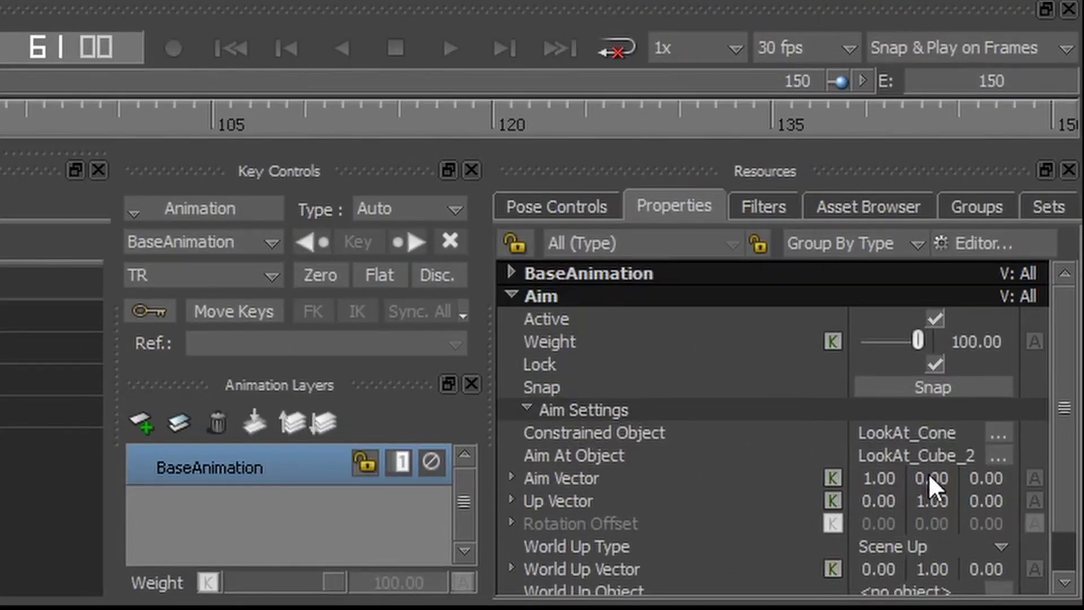
# Set the Aim constraint's Aim Vector to 0, 1, 0
pyautogui.doubleClick(931, 477)
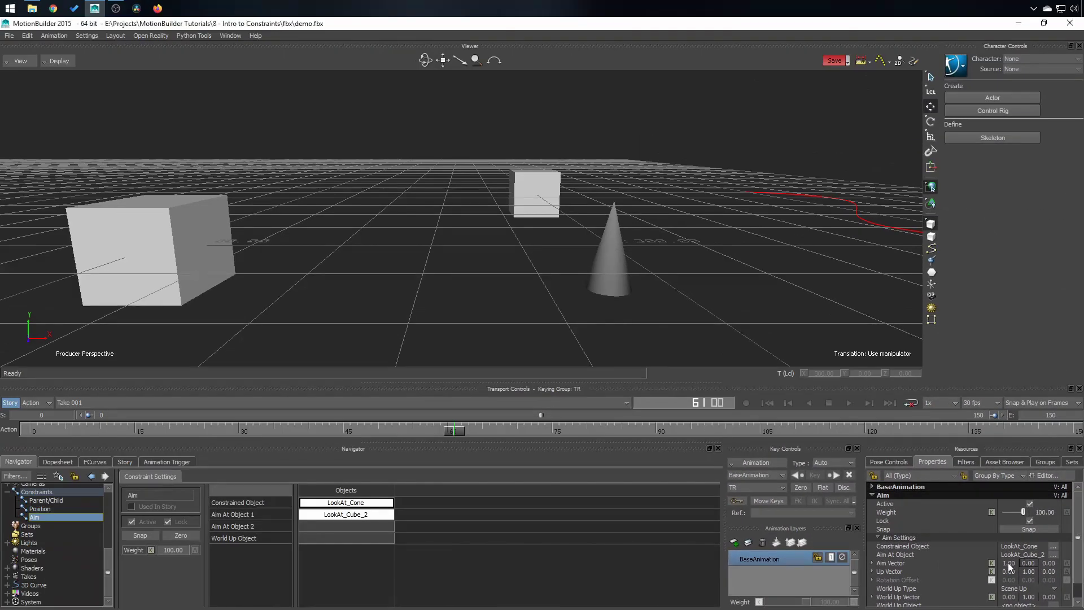
pyautogui.write('1')
pyautogui.press('Return')
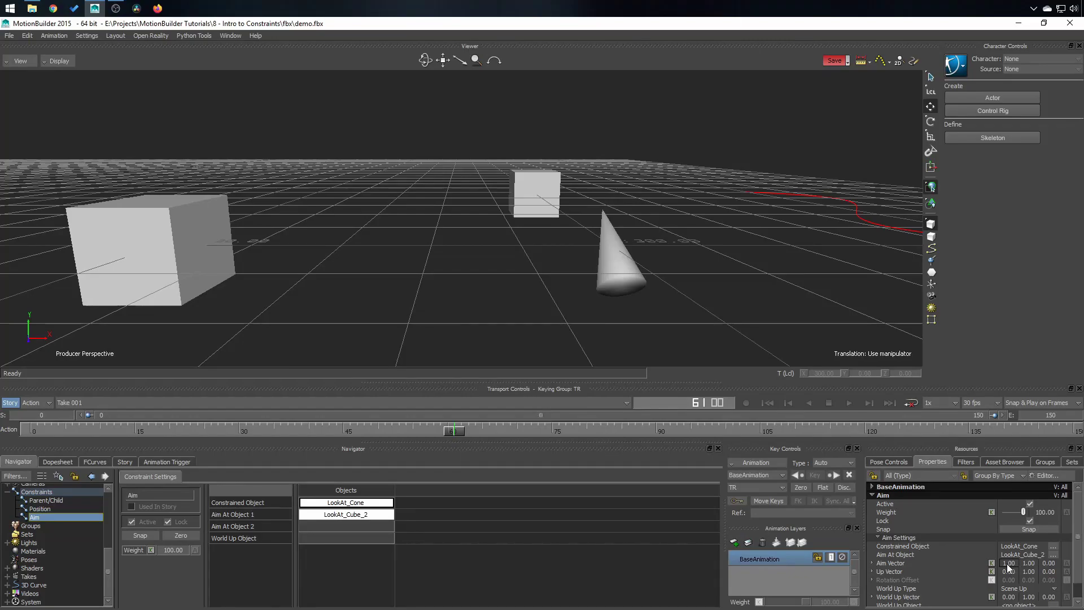
pyautogui.doubleClick(1012, 564)
pyautogui.write('0')
pyautogui.press('Return')
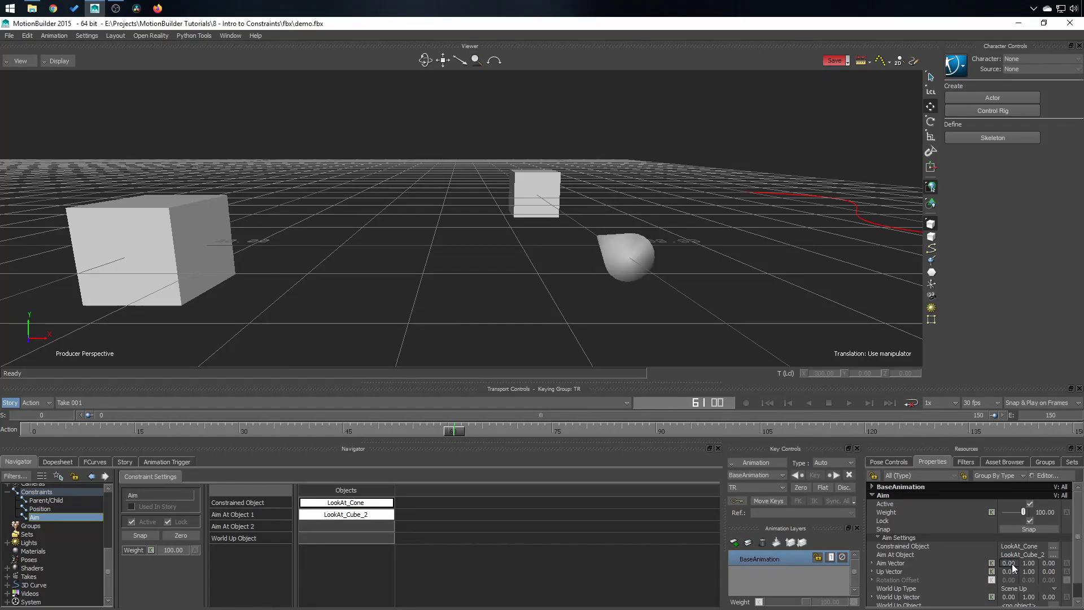
# Set the Aim constraint's Up Vector to 1, 0, 0
pyautogui.click(890, 574)
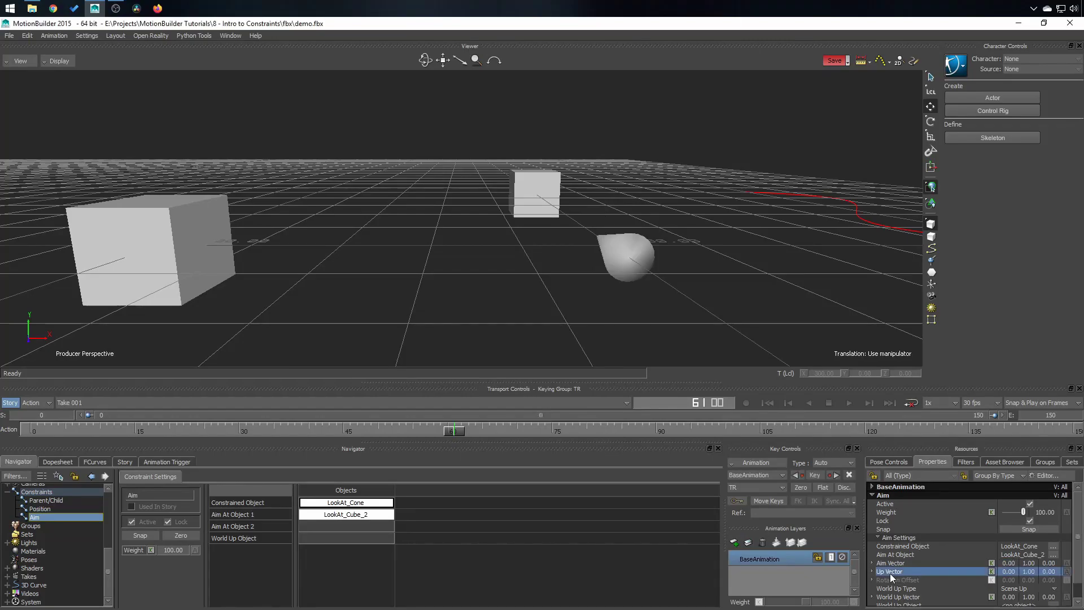
pyautogui.doubleClick(1031, 571)
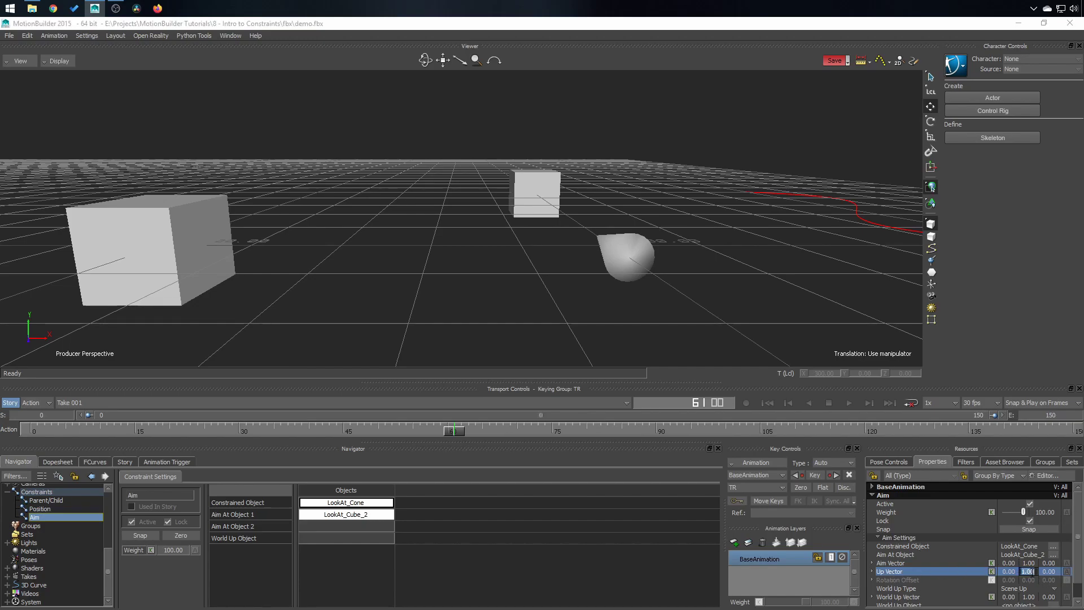
pyautogui.write('0')
pyautogui.hotkey('shift', 'Tab')
pyautogui.write('1')
pyautogui.press('Return')
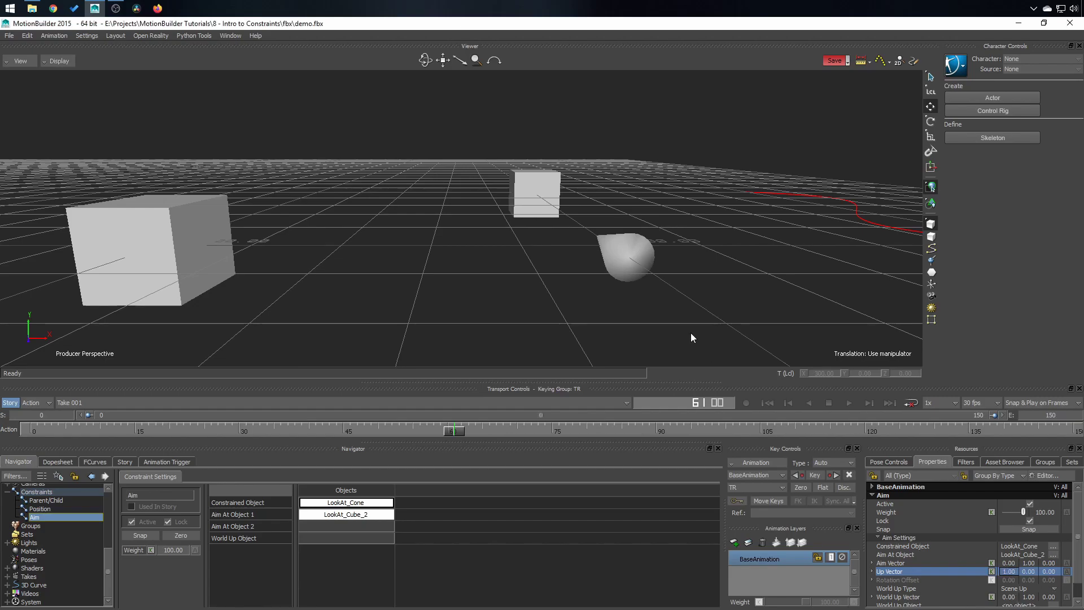
# Test the aim by temporarily moving LookAt_Cube_2 along X, undoing it, and nudging the cone
pyautogui.click(631, 276)
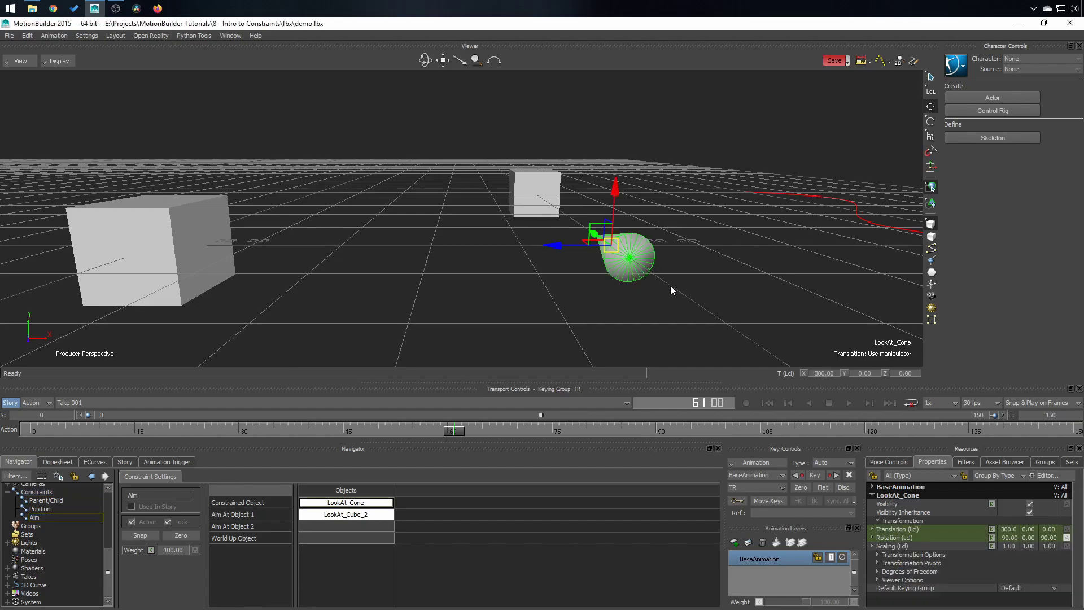
pyautogui.moveTo(670, 285); pyautogui.dragTo(578, 213, button='middle')
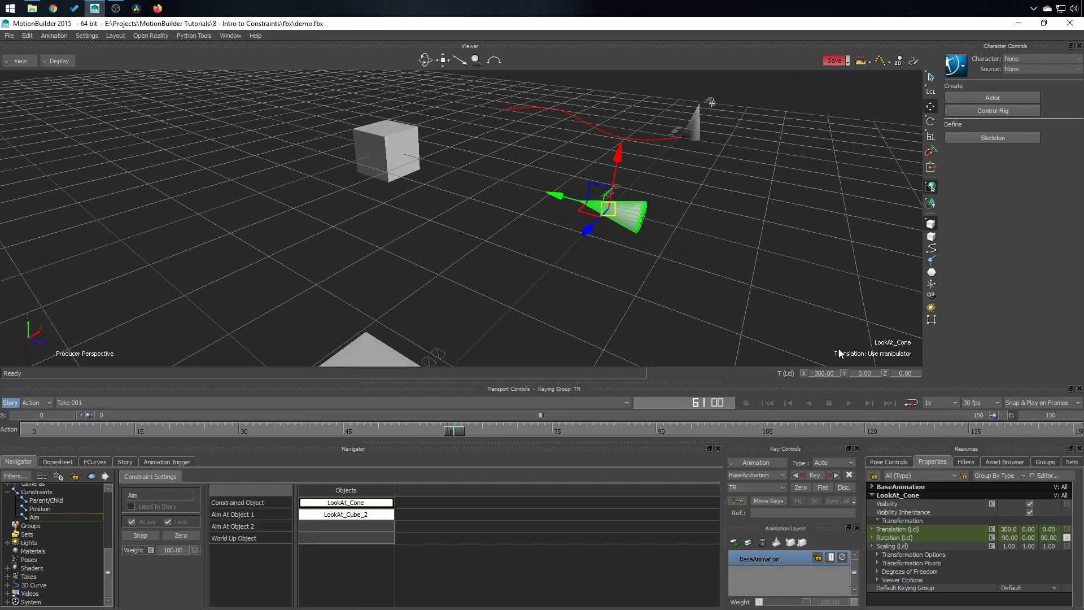
pyautogui.moveTo(618, 171); pyautogui.dragTo(467, 104, button='middle')
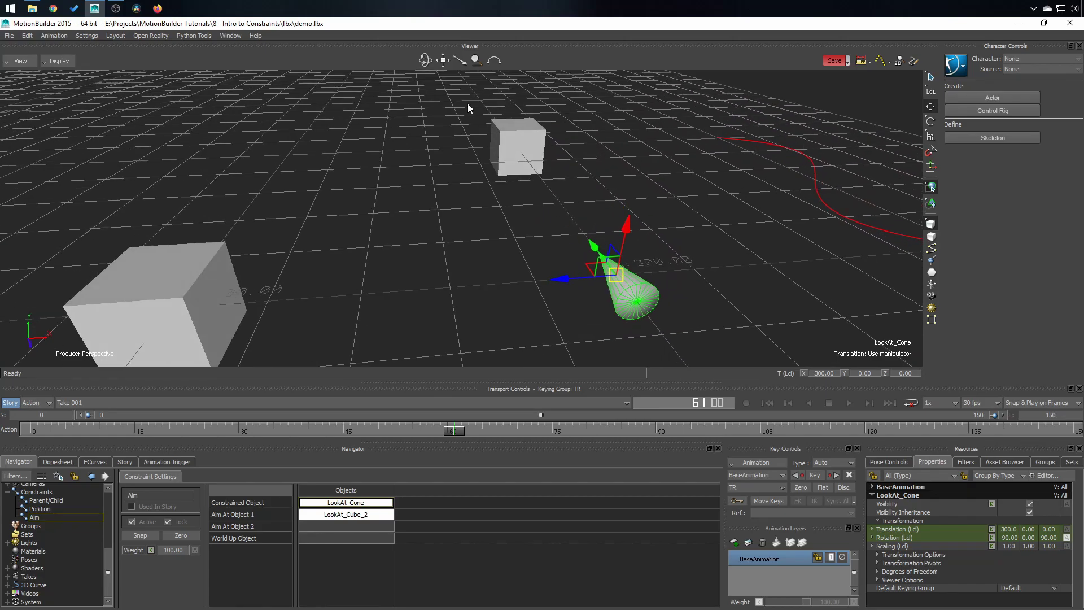
pyautogui.click(515, 148)
pyautogui.moveTo(579, 148); pyautogui.dragTo(622, 162)
pyautogui.hotkey('ctrl', 'z')
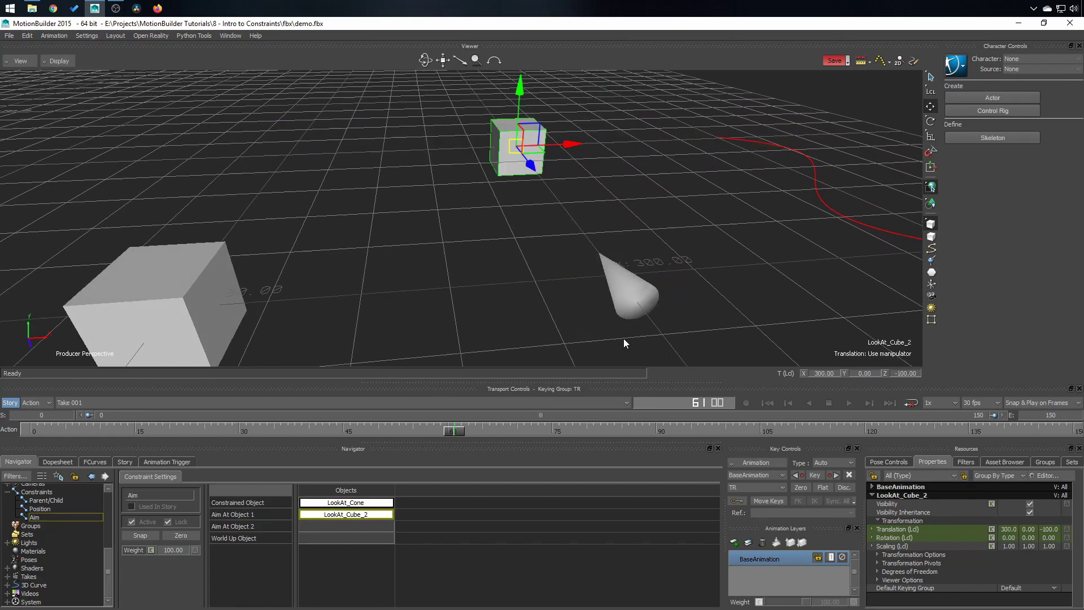
pyautogui.click(620, 294)
pyautogui.moveTo(590, 269)
pyautogui.mouseDown()
pyautogui.moveTo(418, 216)
pyautogui.moveTo(501, 110)
pyautogui.moveTo(612, 252)
pyautogui.moveTo(592, 272)
pyautogui.mouseUp()
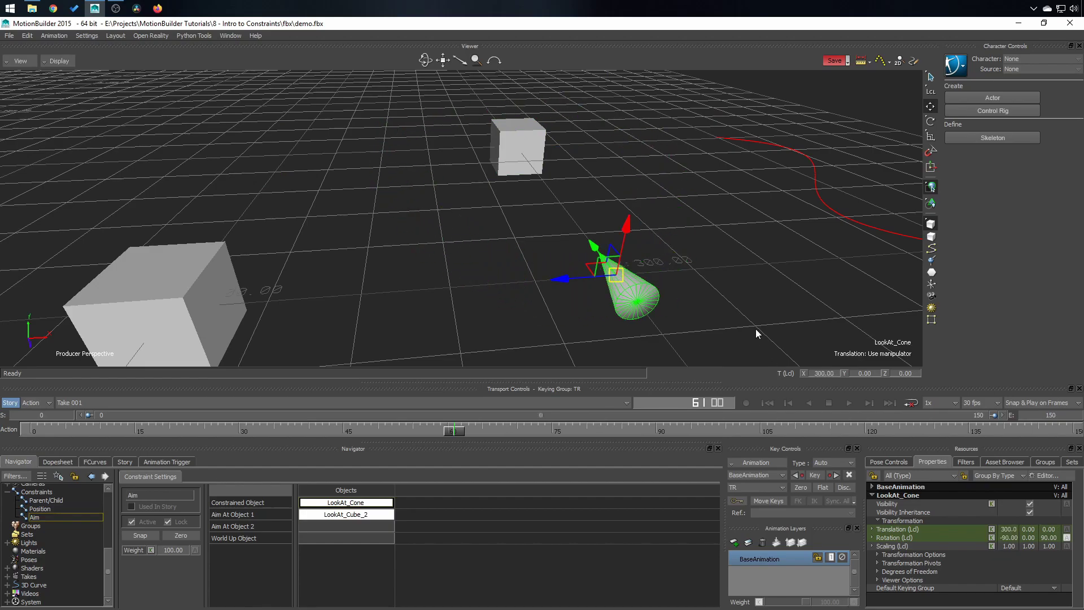
# Add LookAt_Cube_1 as the second aim target and move it across the scene
pyautogui.click(731, 275)
pyautogui.keyDown('ctrl'); pyautogui.keyDown('shift'); pyautogui.moveTo(730, 276); pyautogui.dragTo(668, 300); pyautogui.keyUp('shift'); pyautogui.keyUp('ctrl')
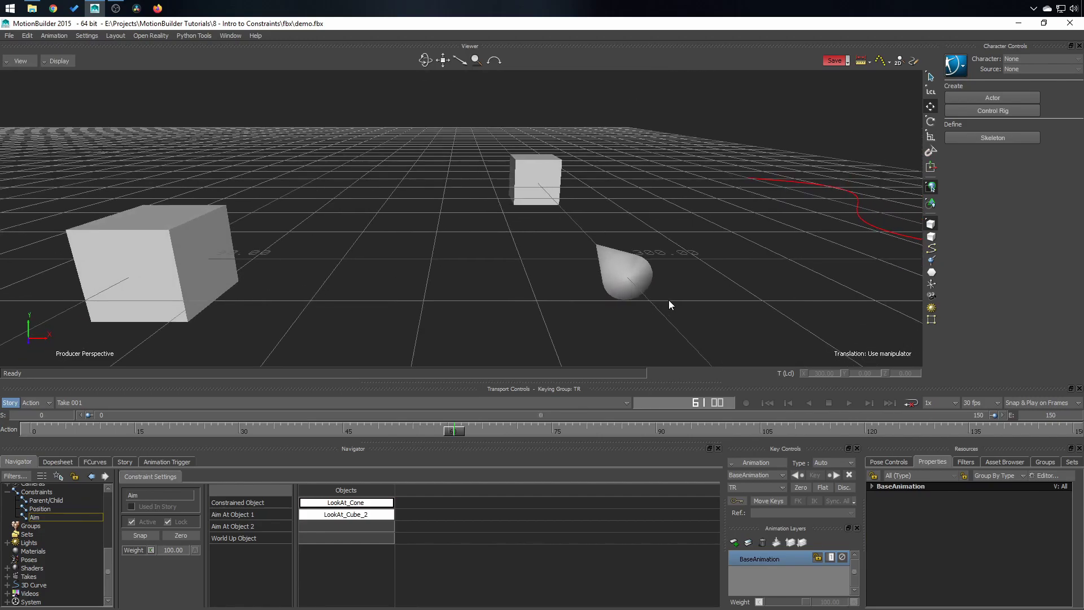
pyautogui.click(165, 249)
pyautogui.moveTo(350, 525); pyautogui.dragTo(350, 525)
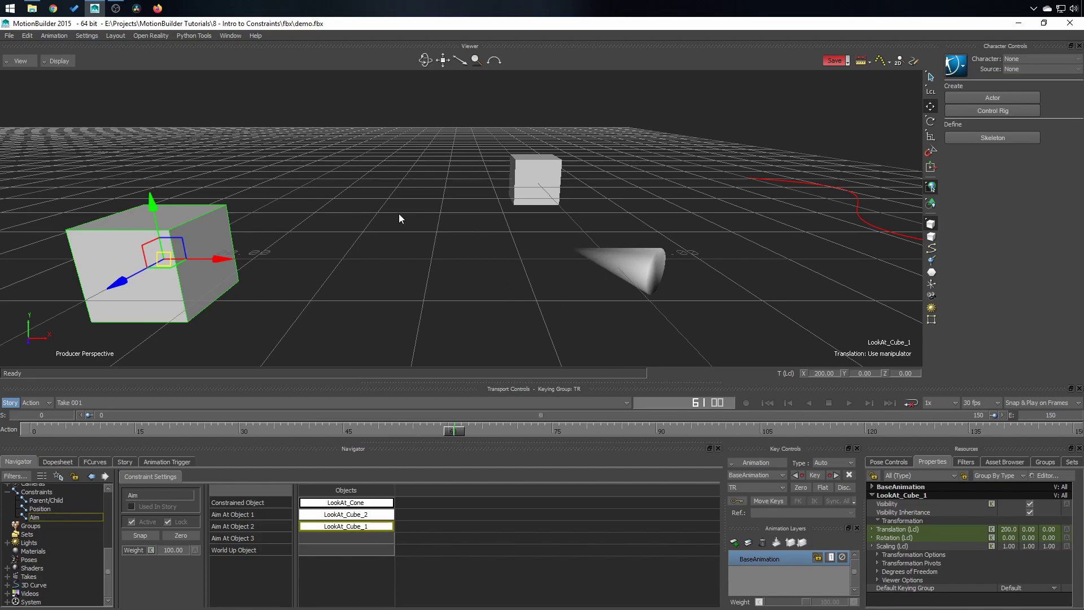
pyautogui.keyDown('ctrl'); pyautogui.keyDown('shift'); pyautogui.moveTo(401, 197); pyautogui.dragTo(428, 216); pyautogui.keyUp('shift'); pyautogui.keyUp('ctrl')
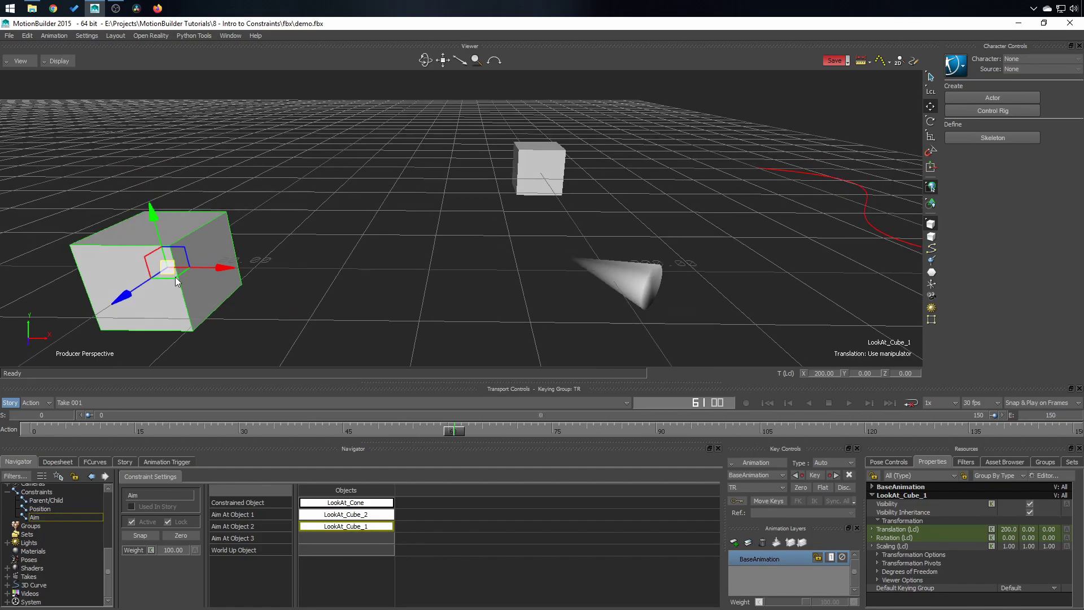
pyautogui.moveTo(176, 281)
pyautogui.mouseDown()
pyautogui.moveTo(486, 375)
pyautogui.moveTo(386, 254)
pyautogui.moveTo(444, 223)
pyautogui.moveTo(243, 267)
pyautogui.moveTo(164, 264)
pyautogui.mouseUp()
pyautogui.click(655, 287)
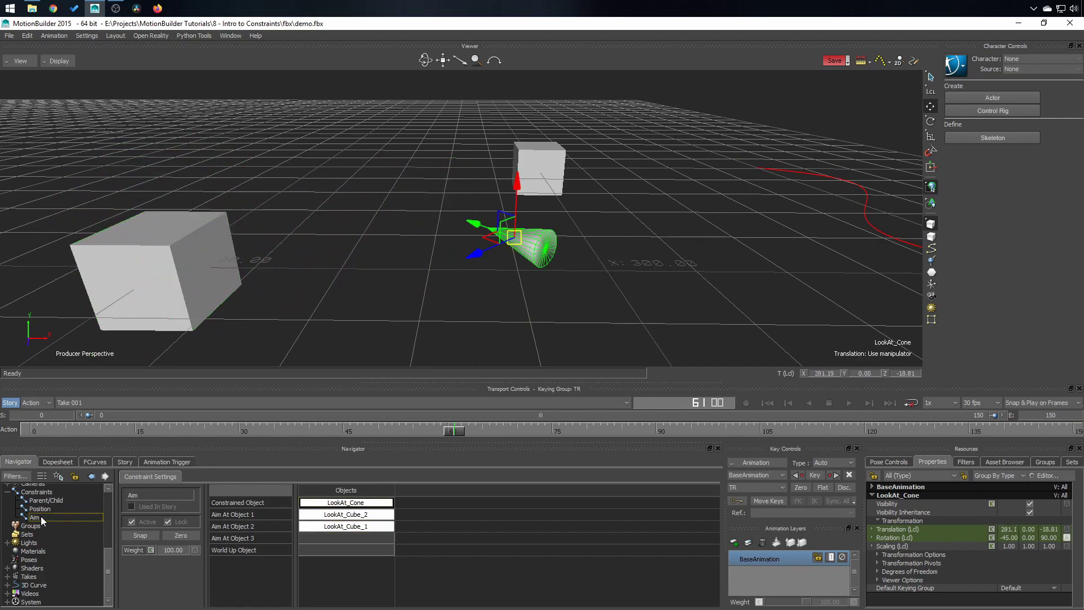
# Key LookAt_Cube_2's aim weight at 0 on frame 0
pyautogui.click(40, 517)
pyautogui.moveTo(1077, 498); pyautogui.dragTo(1081, 563)
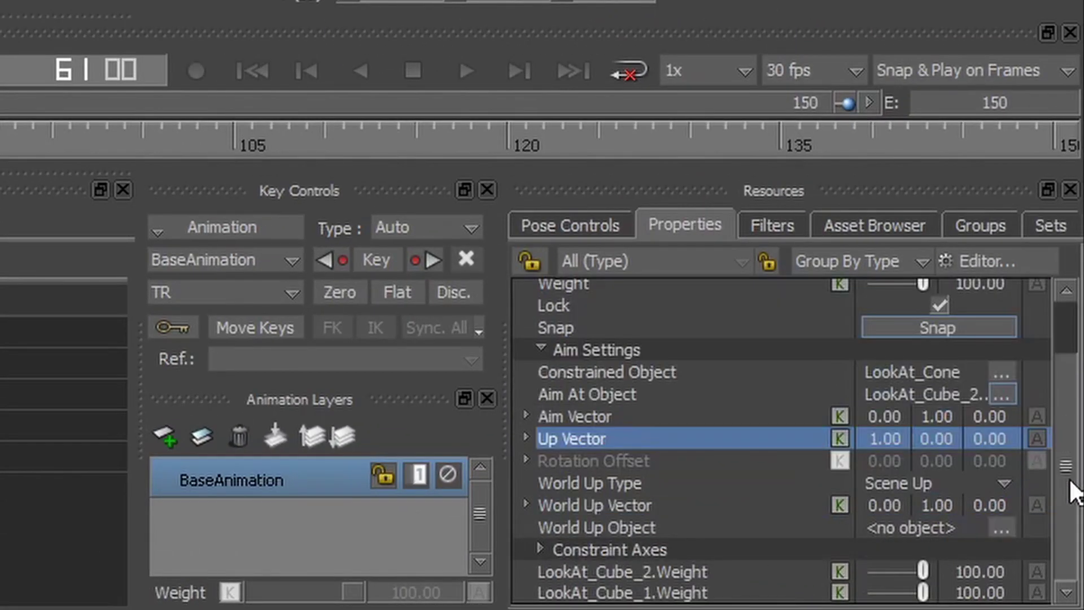
pyautogui.click(659, 573)
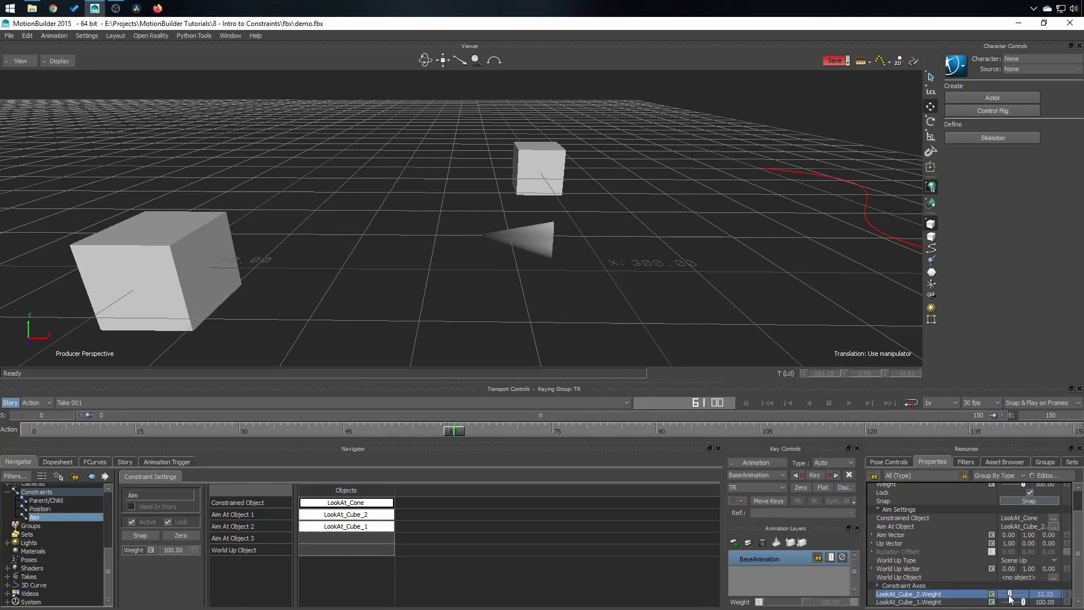
pyautogui.moveTo(922, 571); pyautogui.dragTo(885, 587)
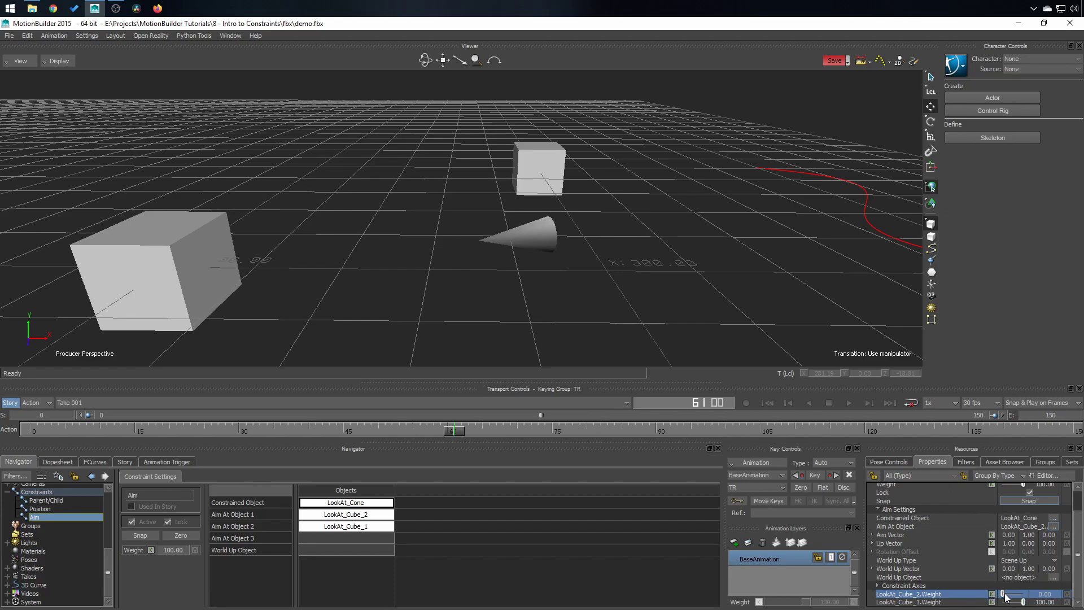
pyautogui.moveTo(452, 431); pyautogui.dragTo(34, 431)
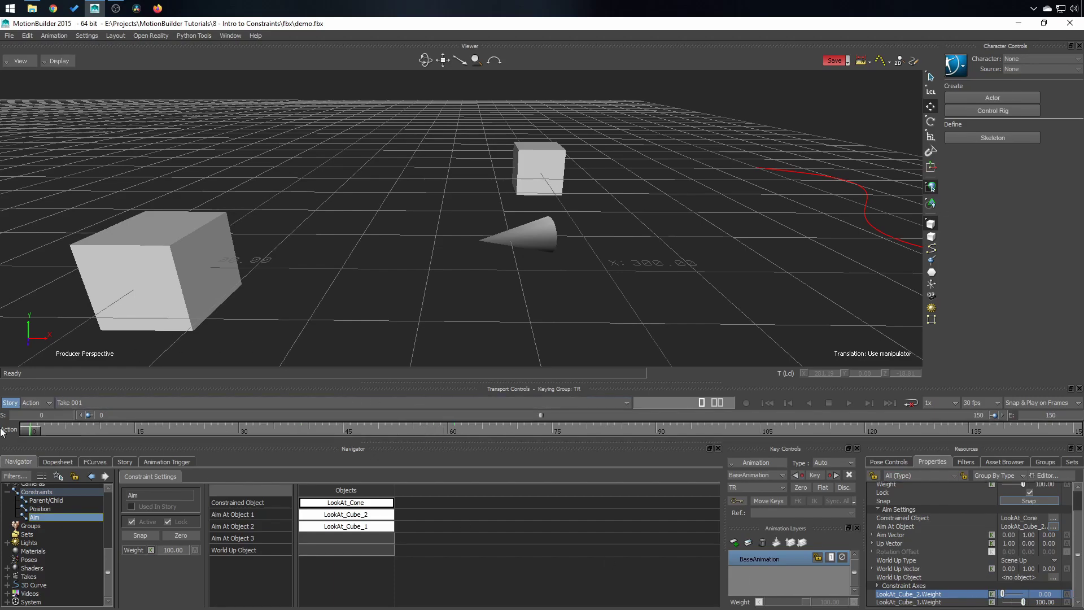
pyautogui.click(992, 594)
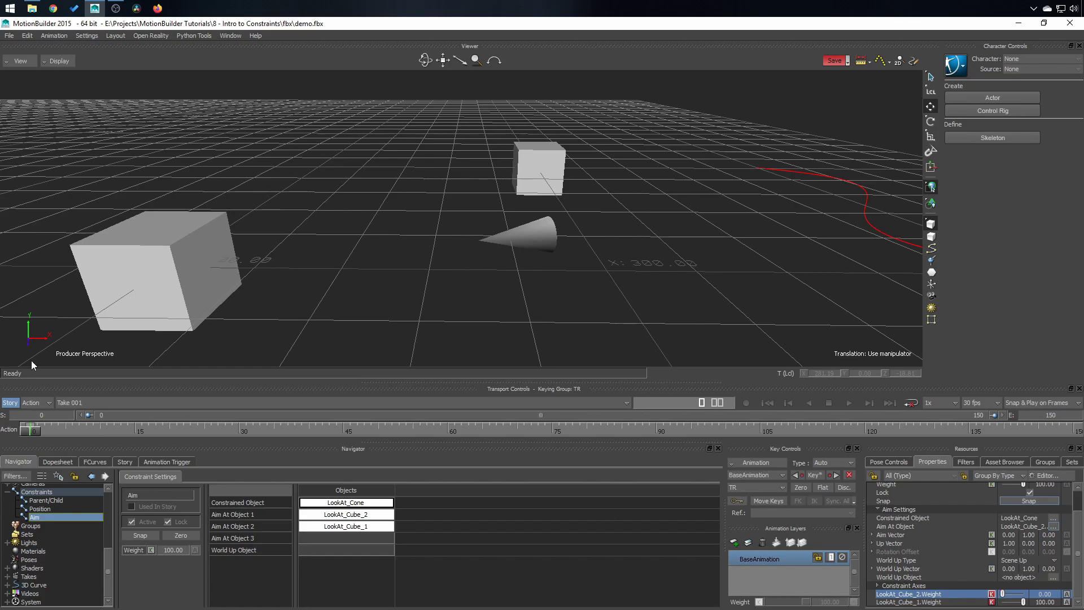
# At frame 30 key Cube_2 weight 100 and Cube_1 weight 0, then play back the re-aim
pyautogui.moveTo(32, 431); pyautogui.dragTo(240, 441)
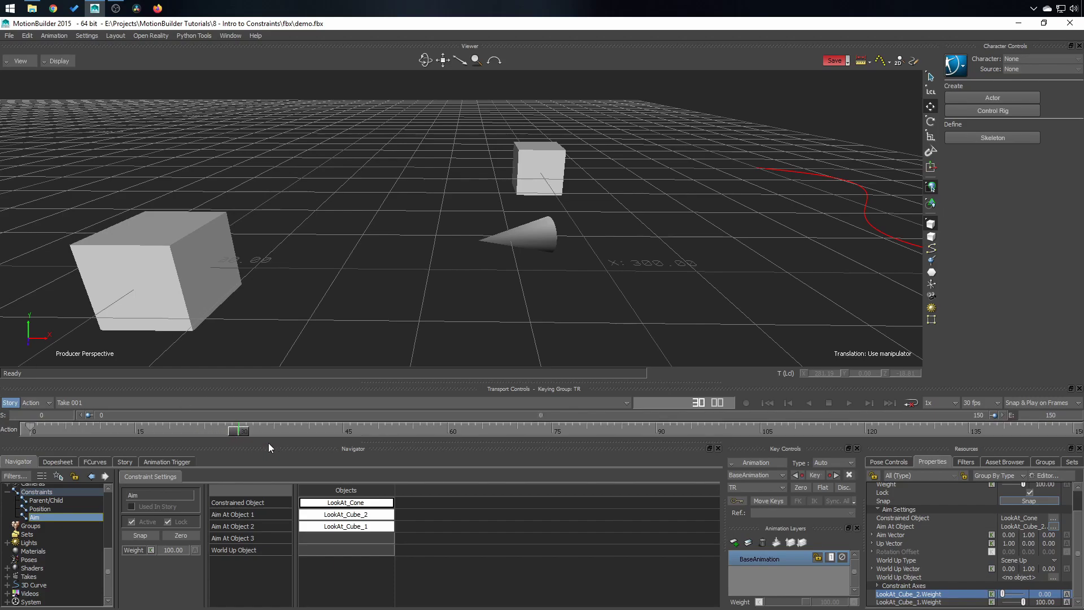
pyautogui.moveTo(1003, 594)
pyautogui.mouseDown()
pyautogui.moveTo(1023, 602)
pyautogui.moveTo(1003, 602)
pyautogui.mouseUp()
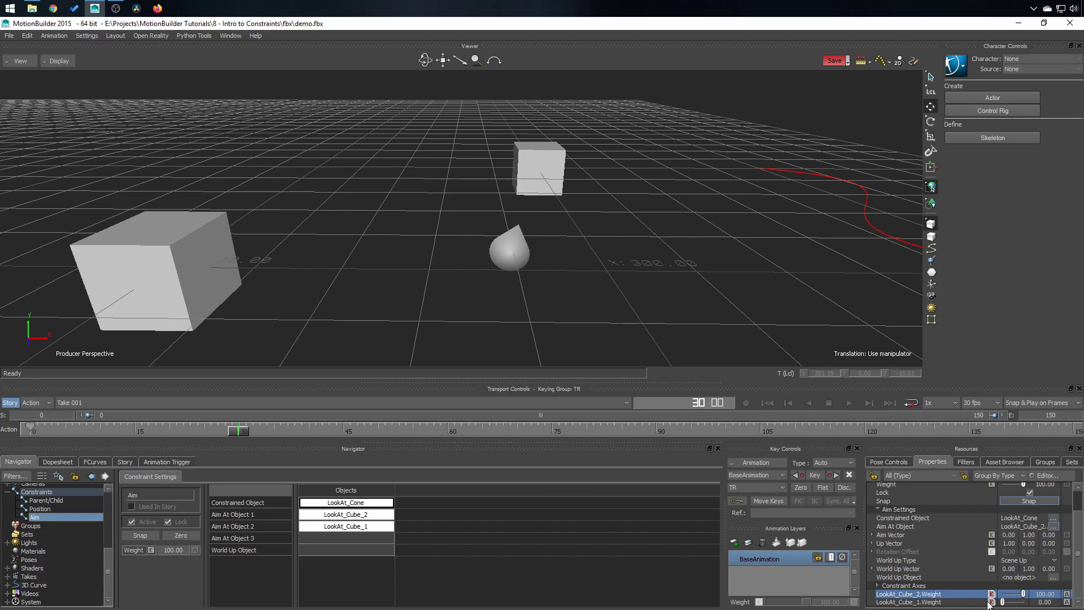
pyautogui.click(991, 602)
pyautogui.click(767, 402)
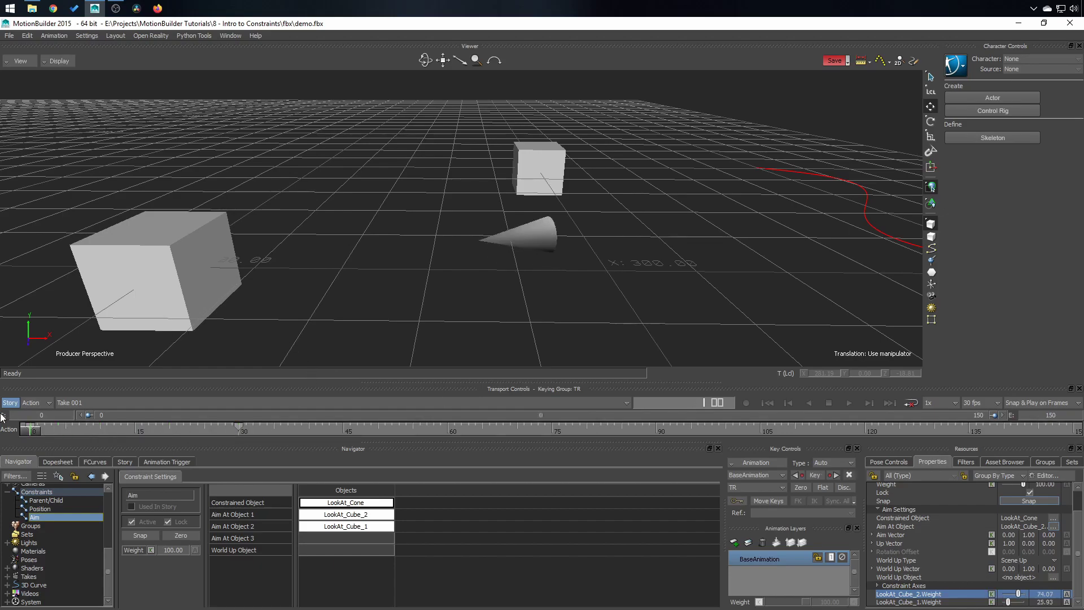
pyautogui.click(842, 403)
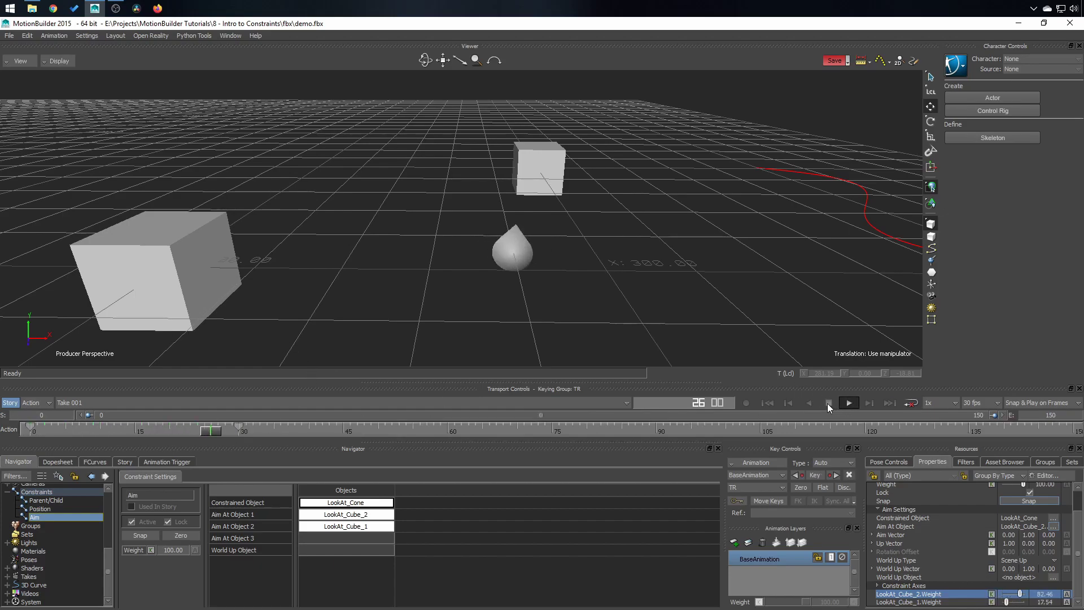
pyautogui.click(828, 402)
pyautogui.moveTo(345, 433); pyautogui.dragTo(1, 454)
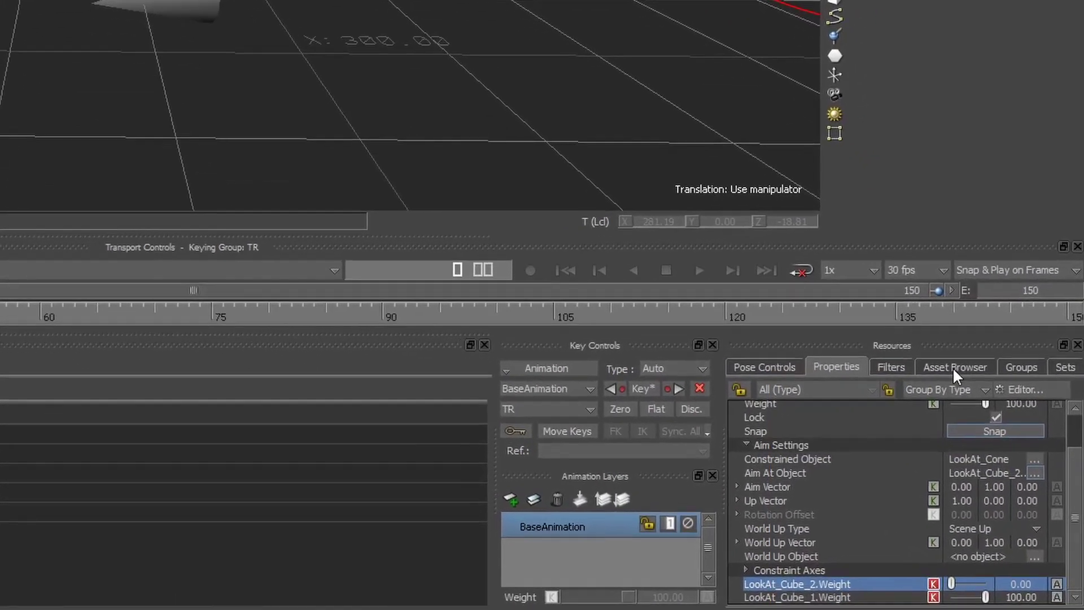
# Create a Relation constraint and add the Aim constraint to its graph as a receiver node
pyautogui.click(1004, 462)
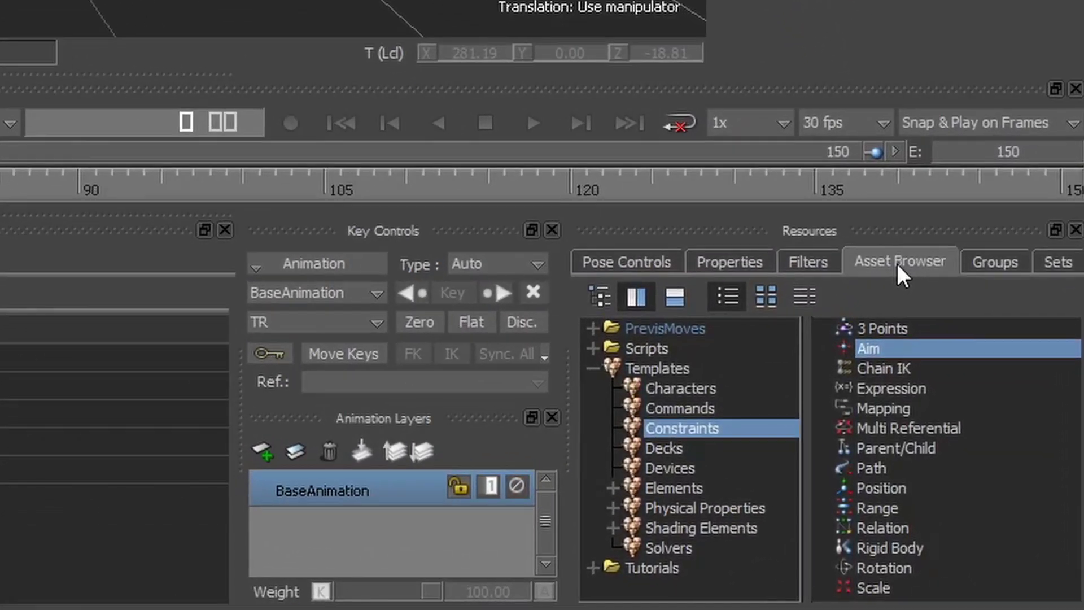
pyautogui.moveTo(870, 523); pyautogui.dragTo(0, 0)
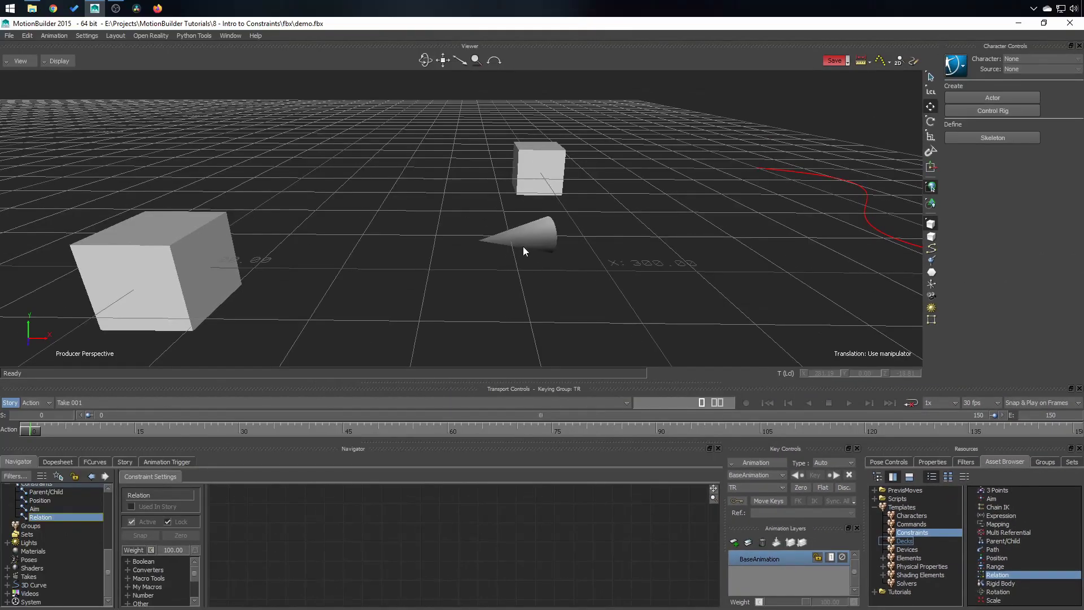
pyautogui.click(34, 509)
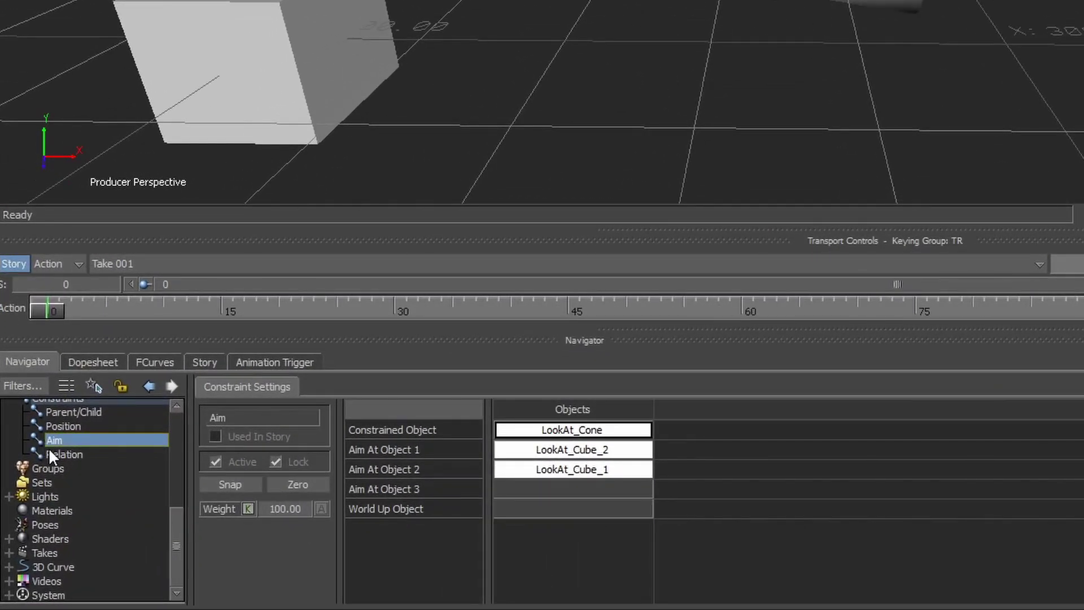
pyautogui.click(49, 451)
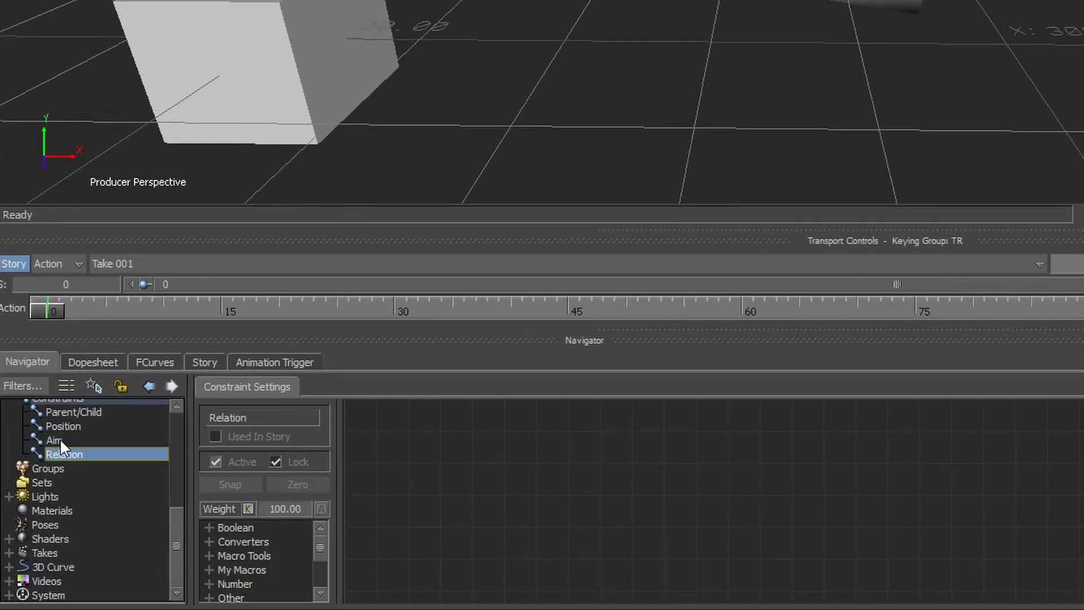
pyautogui.moveTo(416, 458); pyautogui.dragTo(378, 443)
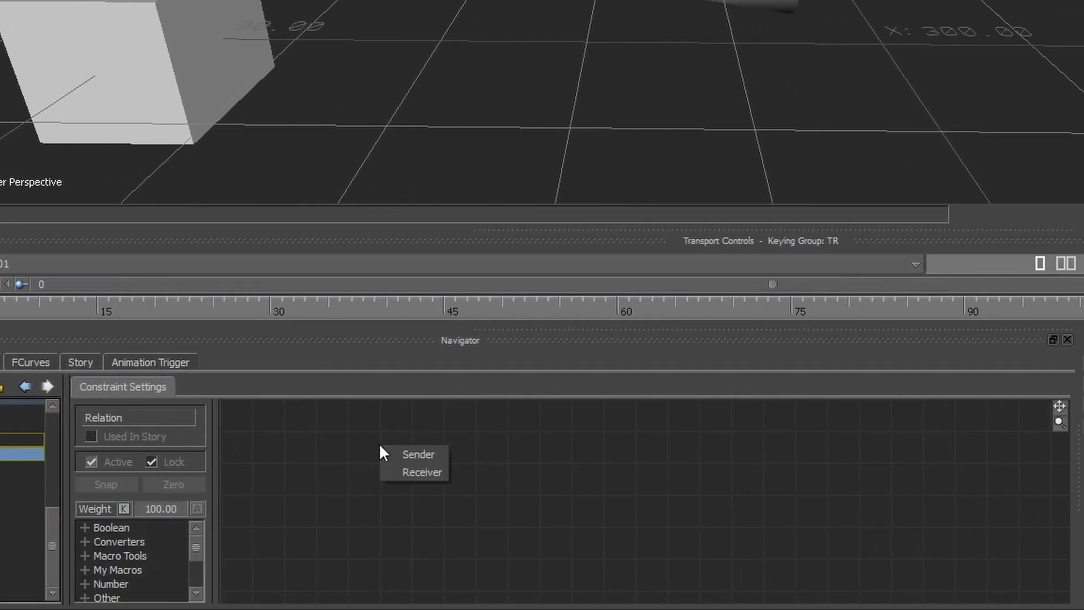
pyautogui.click(410, 477)
pyautogui.moveTo(517, 465); pyautogui.dragTo(757, 476)
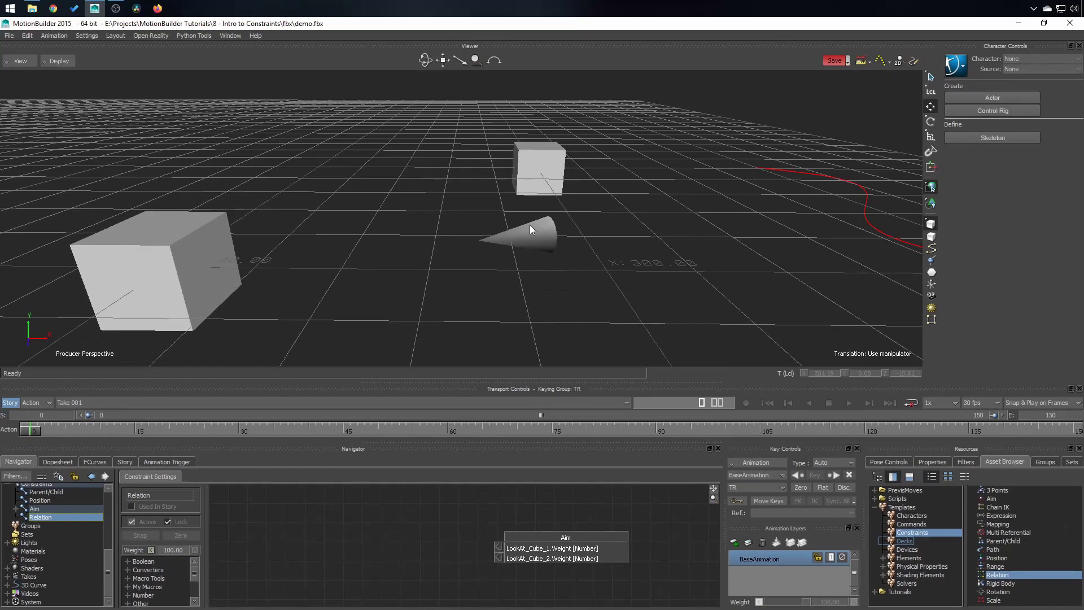
pyautogui.click(734, 15)
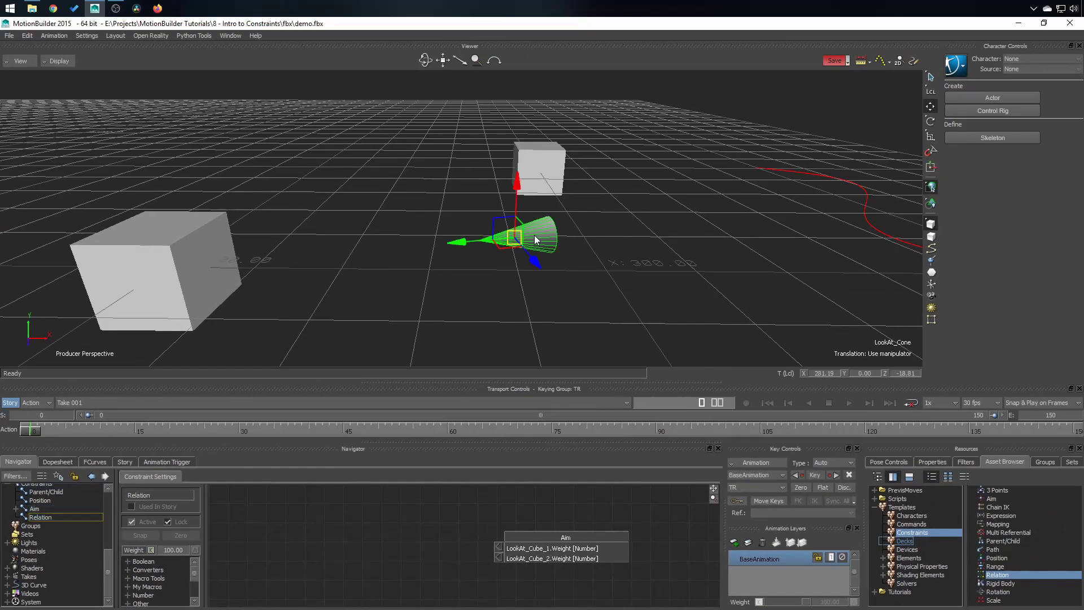
# Add a Number custom property to LookAt_Cone in the Property Editor
pyautogui.click(935, 462)
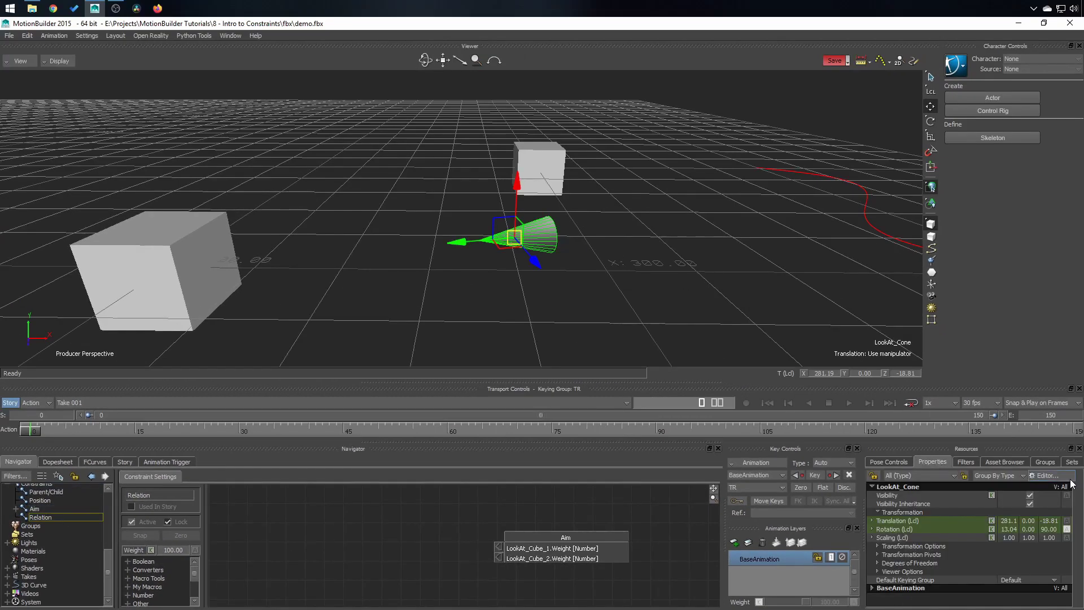
pyautogui.click(1048, 477)
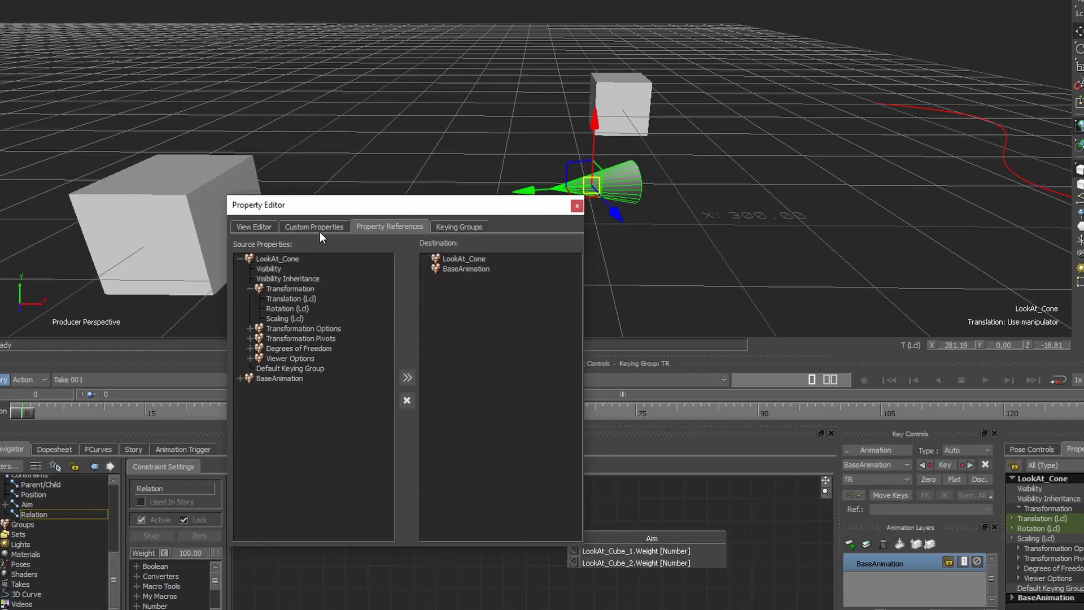
pyautogui.click(281, 273)
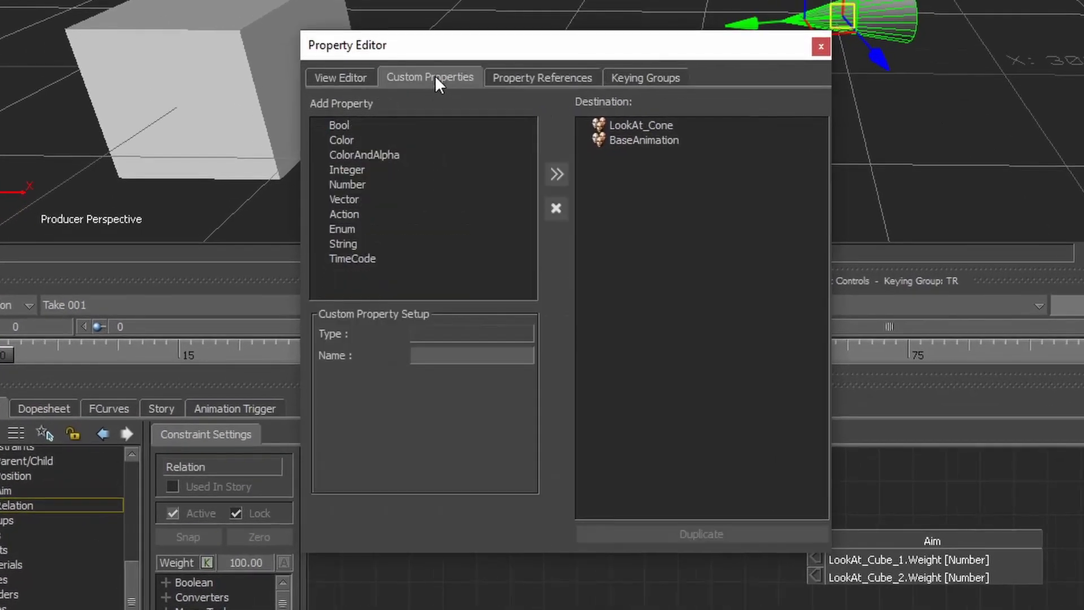
pyautogui.click(635, 129)
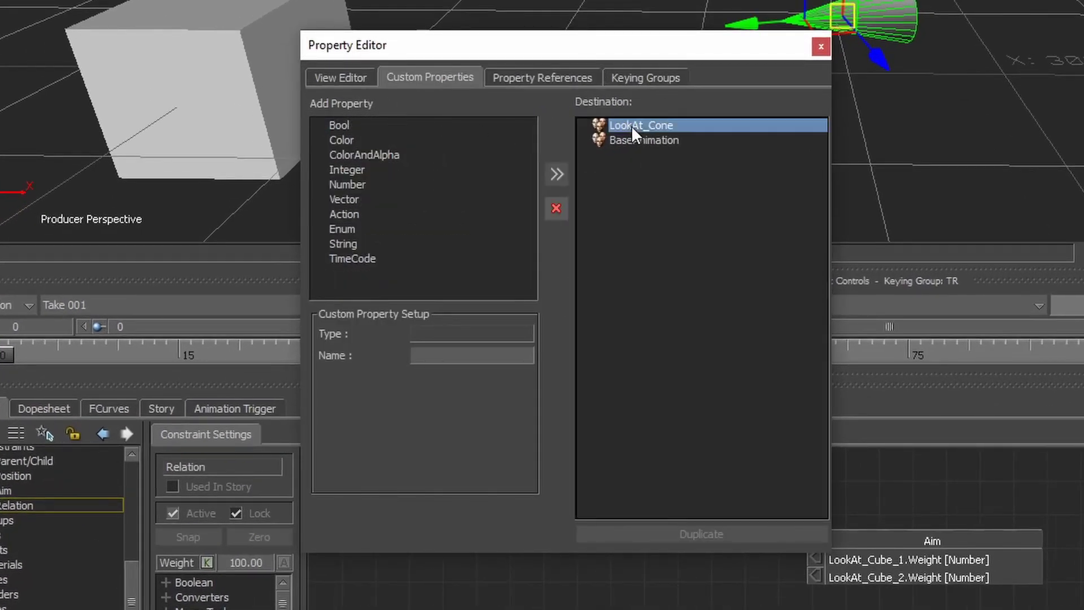
pyautogui.click(347, 184)
pyautogui.click(556, 174)
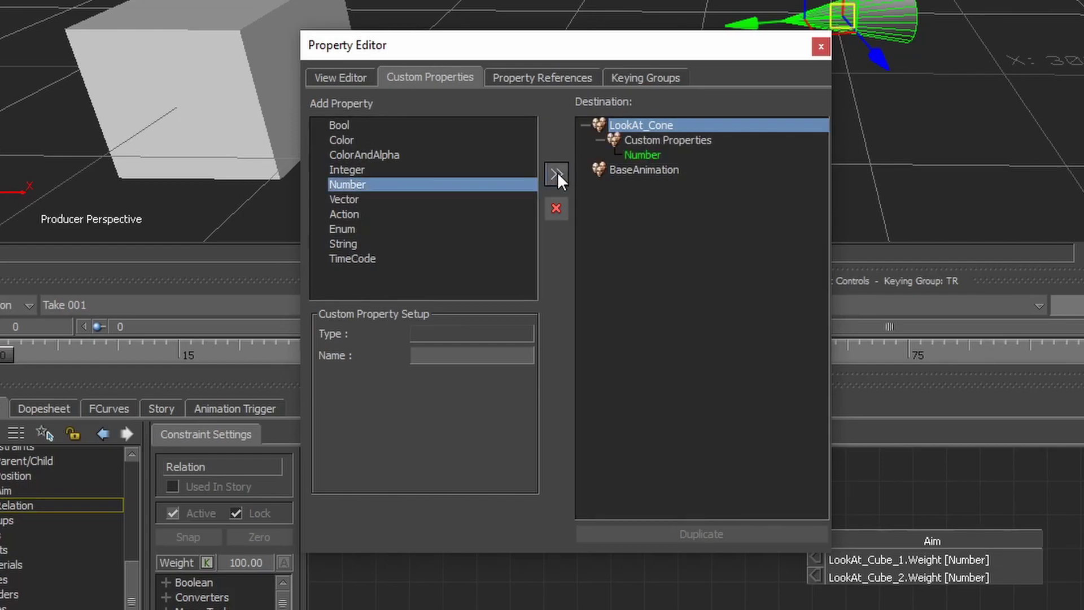
pyautogui.click(821, 47)
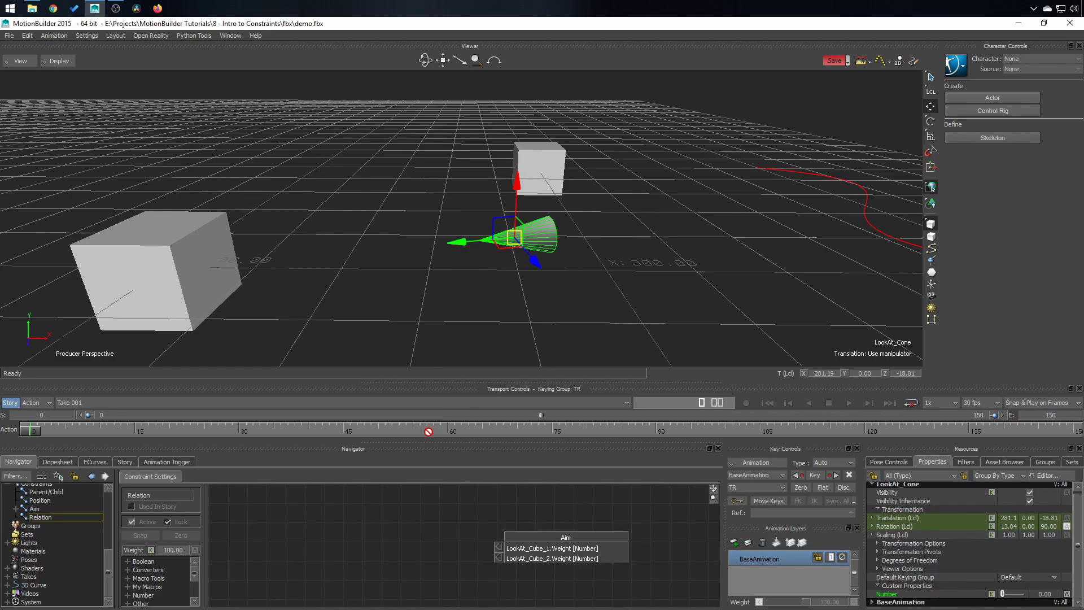
# Add LookAt_Cone as a sender node and wire its Number into Aim's LookAt_Cube_1.Weight
pyautogui.moveTo(429, 431); pyautogui.dragTo(280, 512)
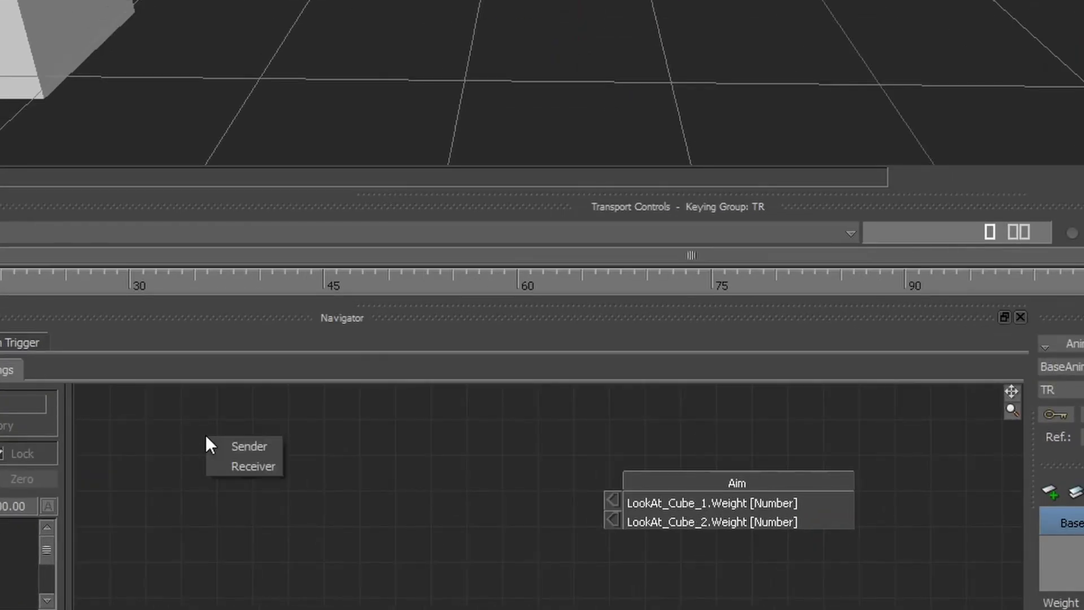
pyautogui.click(253, 449)
pyautogui.moveTo(334, 461); pyautogui.dragTo(192, 462)
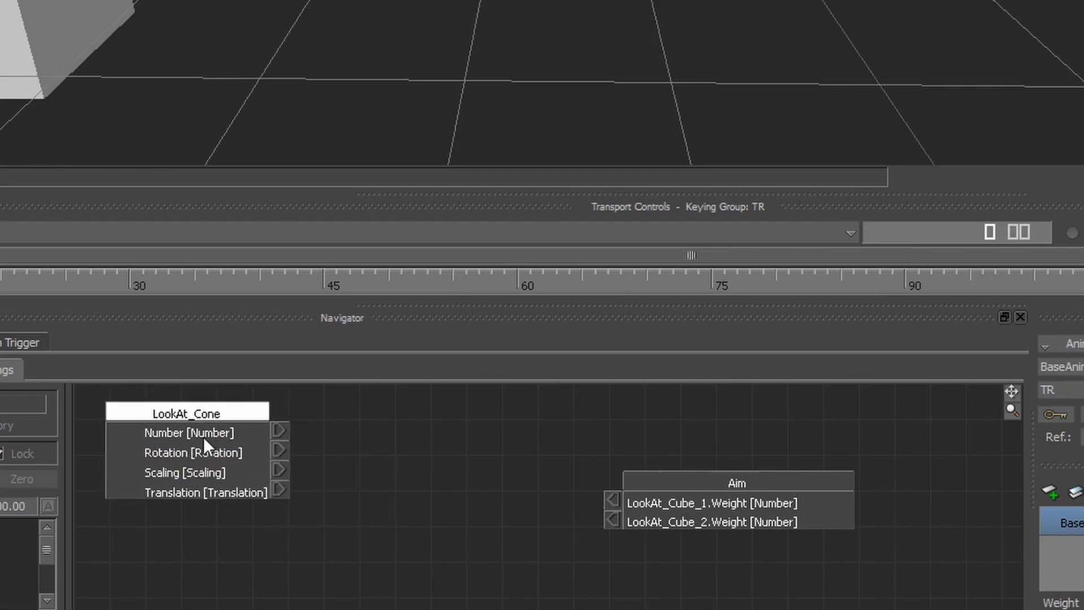
pyautogui.click(247, 445)
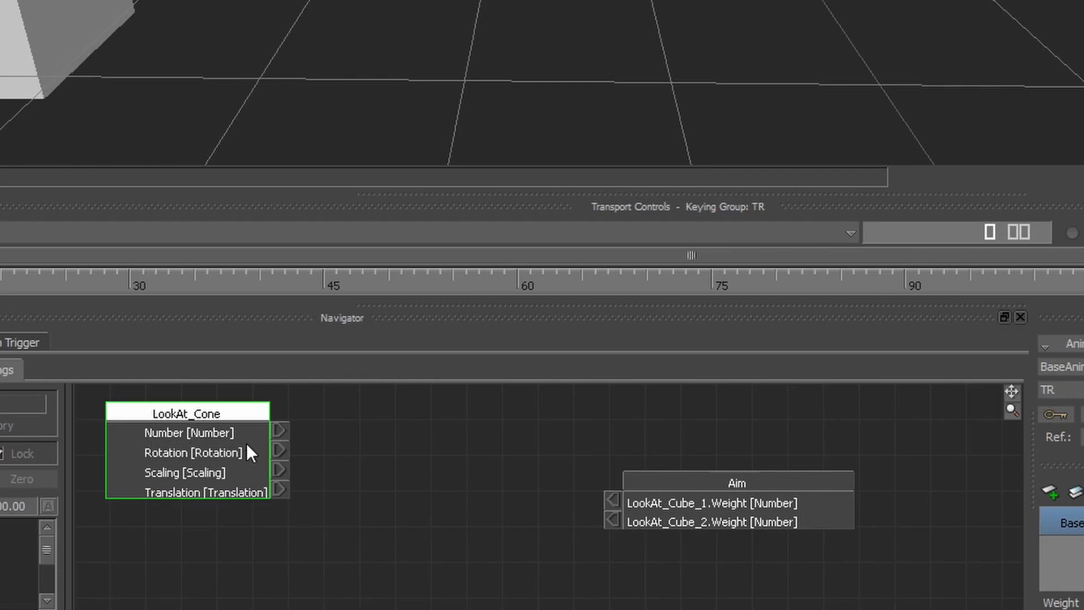
pyautogui.moveTo(278, 429); pyautogui.dragTo(612, 500)
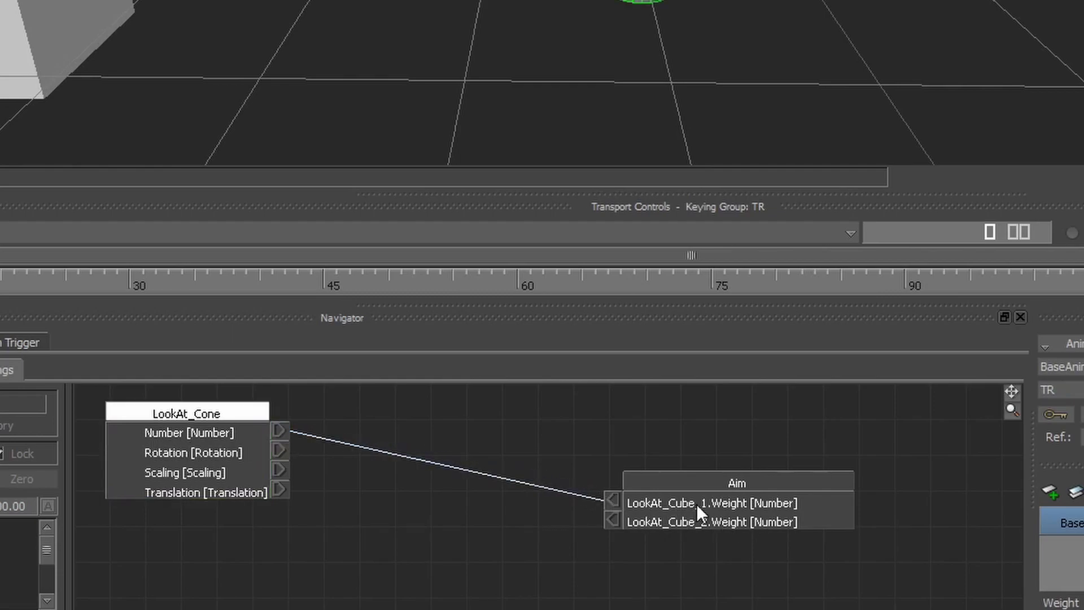
pyautogui.moveTo(774, 506); pyautogui.dragTo(806, 449)
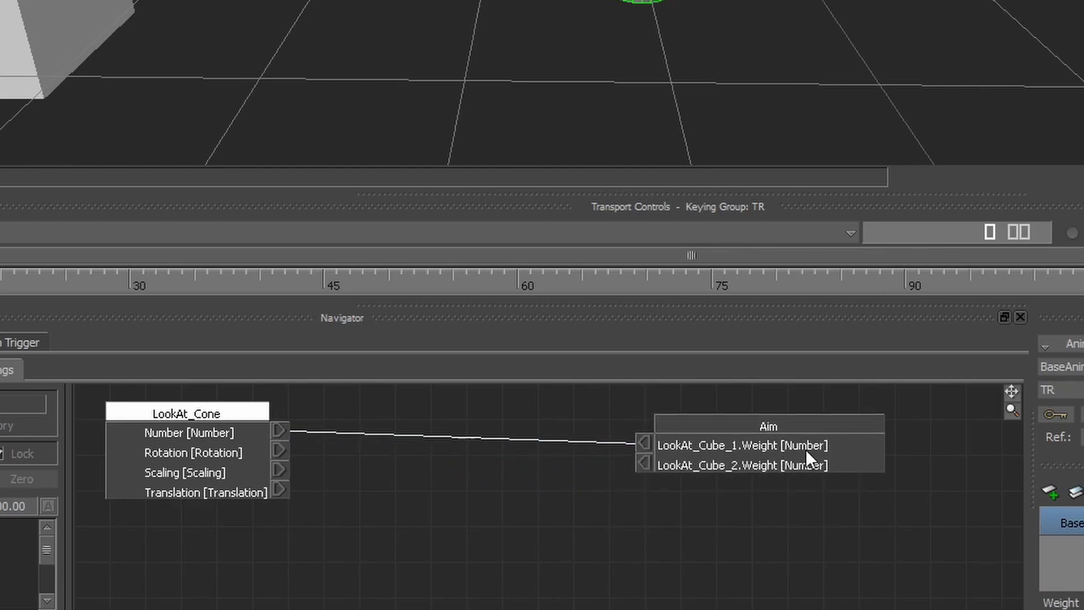
pyautogui.moveTo(743, 456); pyautogui.dragTo(841, 440)
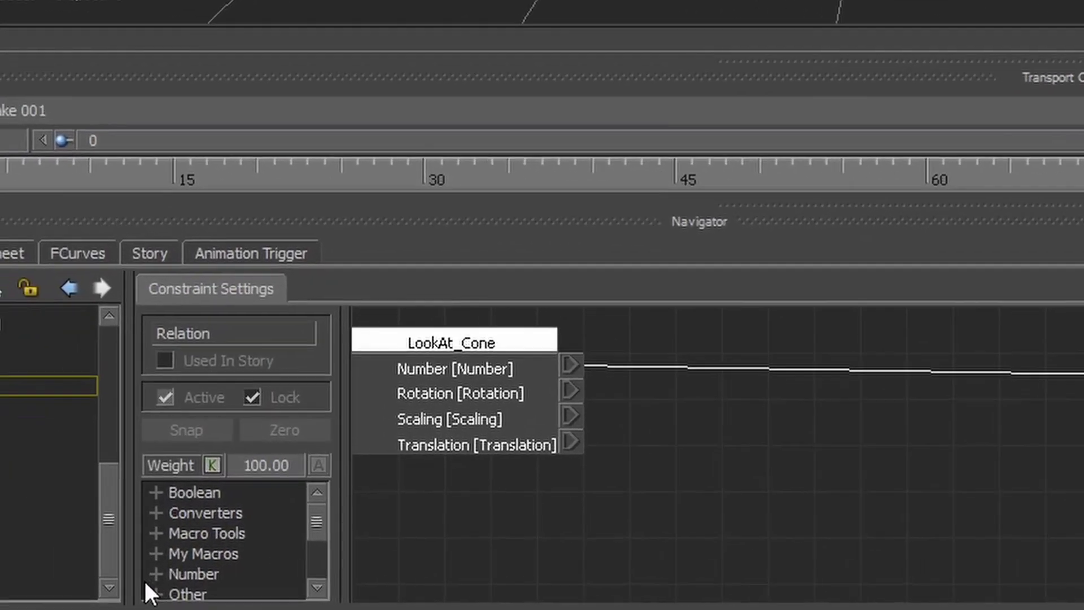
# Add Multiply and Add nodes, feeding the cone's Number into Multiply with b set to -1
pyautogui.click(41, 587)
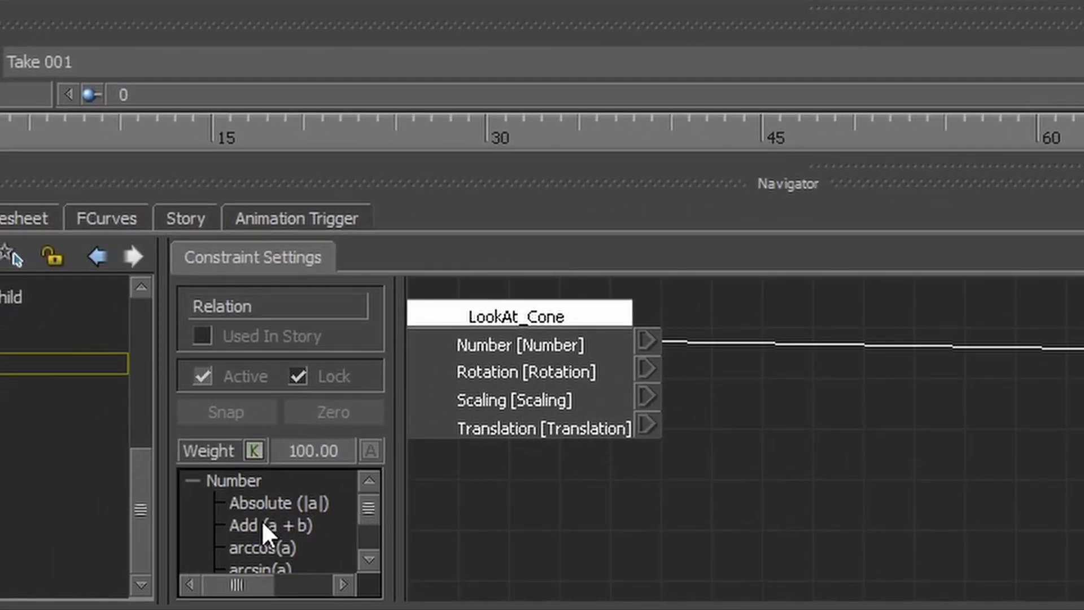
pyautogui.moveTo(364, 510); pyautogui.dragTo(769, 435)
pyautogui.moveTo(358, 523); pyautogui.dragTo(354, 493)
pyautogui.moveTo(254, 523); pyautogui.dragTo(1081, 513)
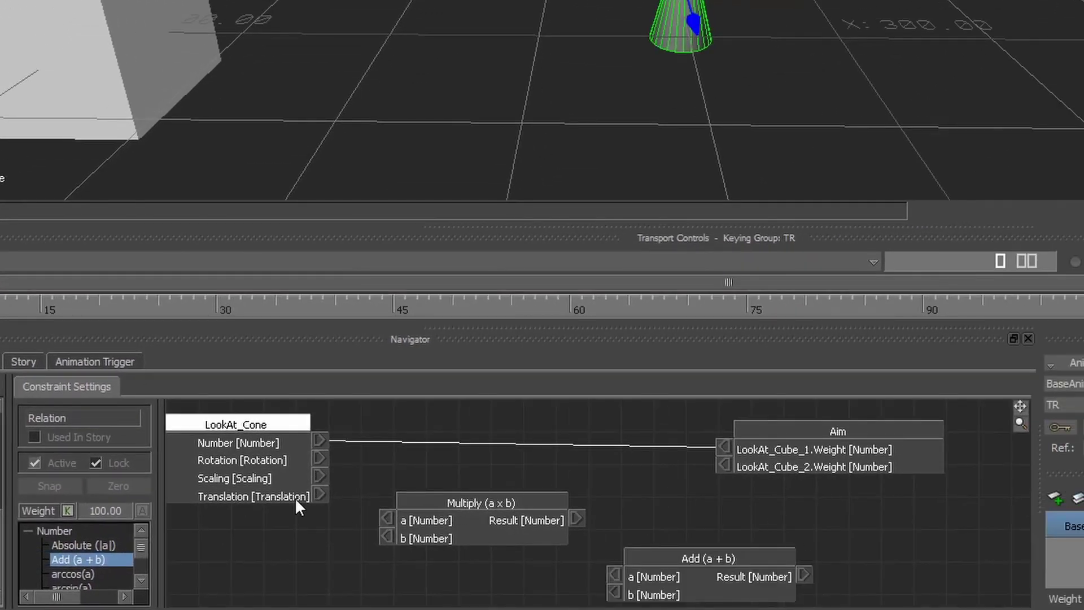
pyautogui.moveTo(321, 438); pyautogui.dragTo(386, 519)
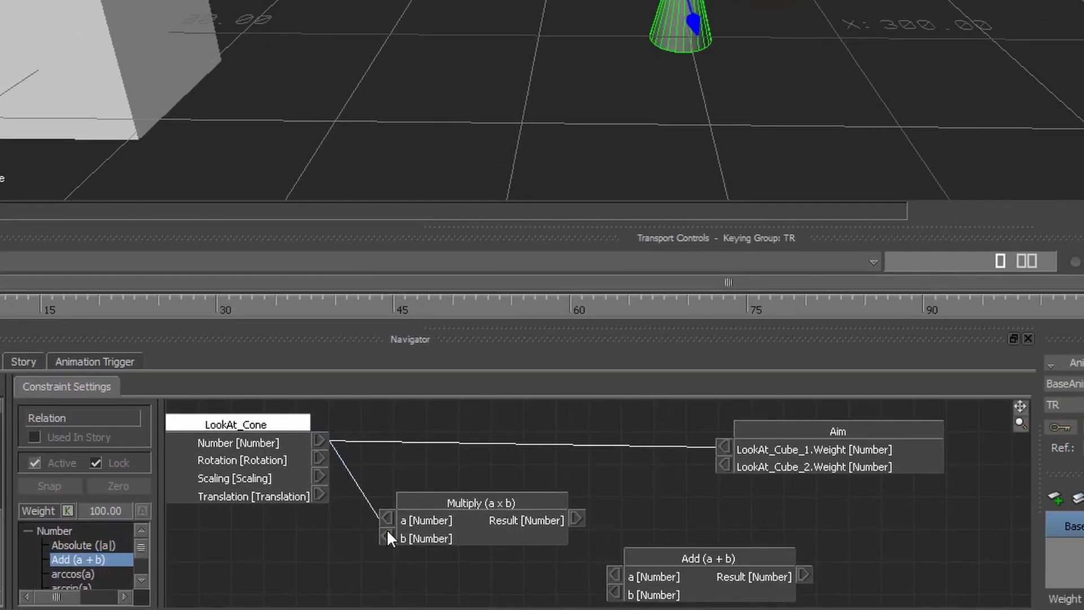
pyautogui.rightClick(386, 536)
pyautogui.click(401, 543)
pyautogui.write('-1')
pyautogui.press('Return')
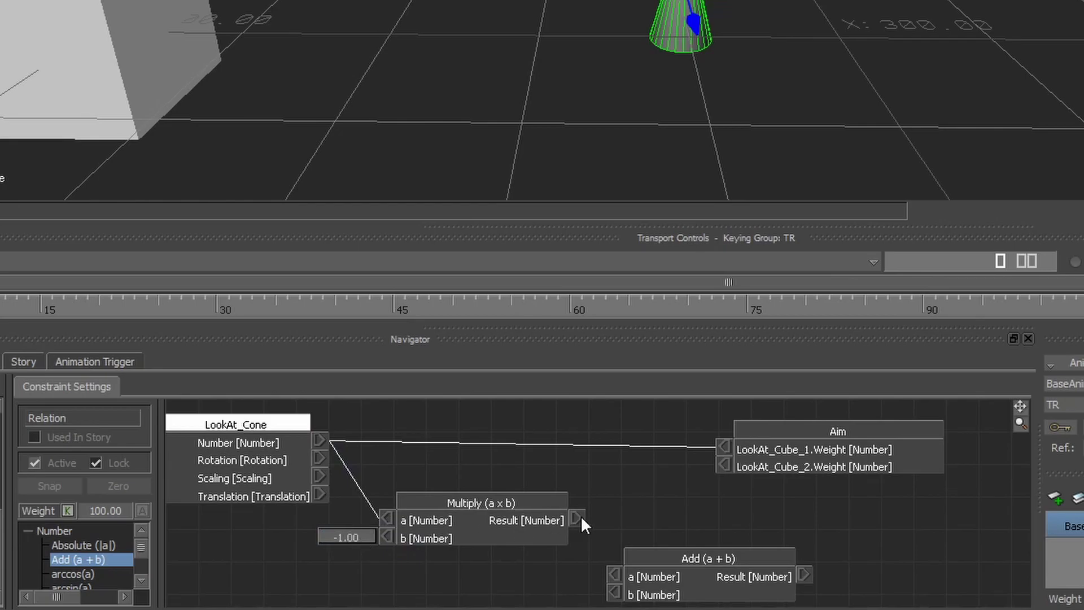
# Feed Multiply's result into Add with b set to 100, and wire Add into LookAt_Cube_2.Weight
pyautogui.moveTo(581, 520); pyautogui.dragTo(610, 575)
pyautogui.rightClick(614, 593)
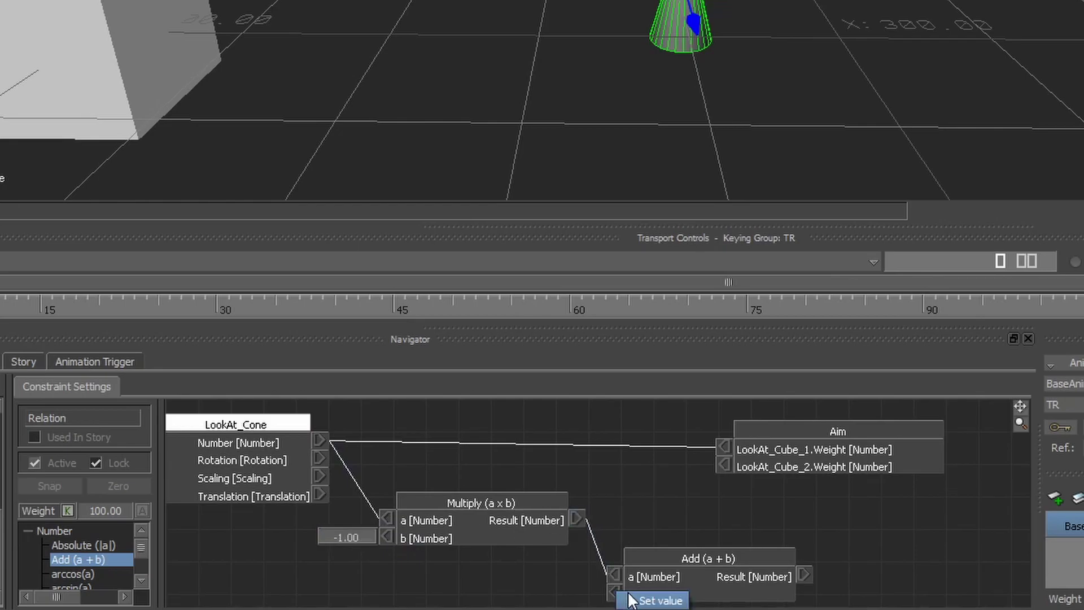
pyautogui.click(650, 600)
pyautogui.write('100')
pyautogui.press('Return')
pyautogui.moveTo(827, 460); pyautogui.dragTo(974, 468)
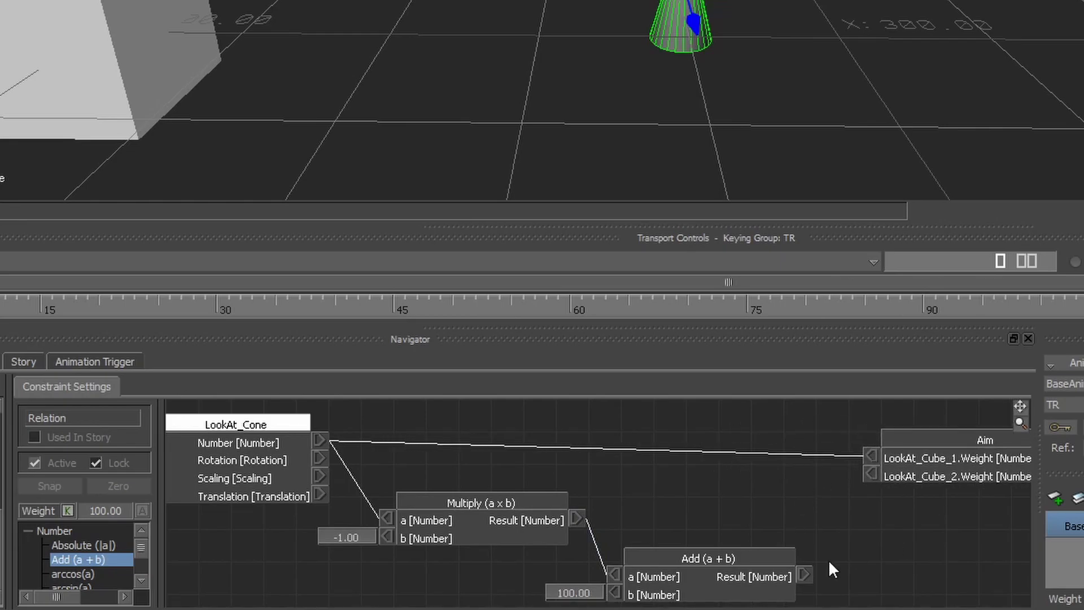
pyautogui.moveTo(803, 575); pyautogui.dragTo(870, 473)
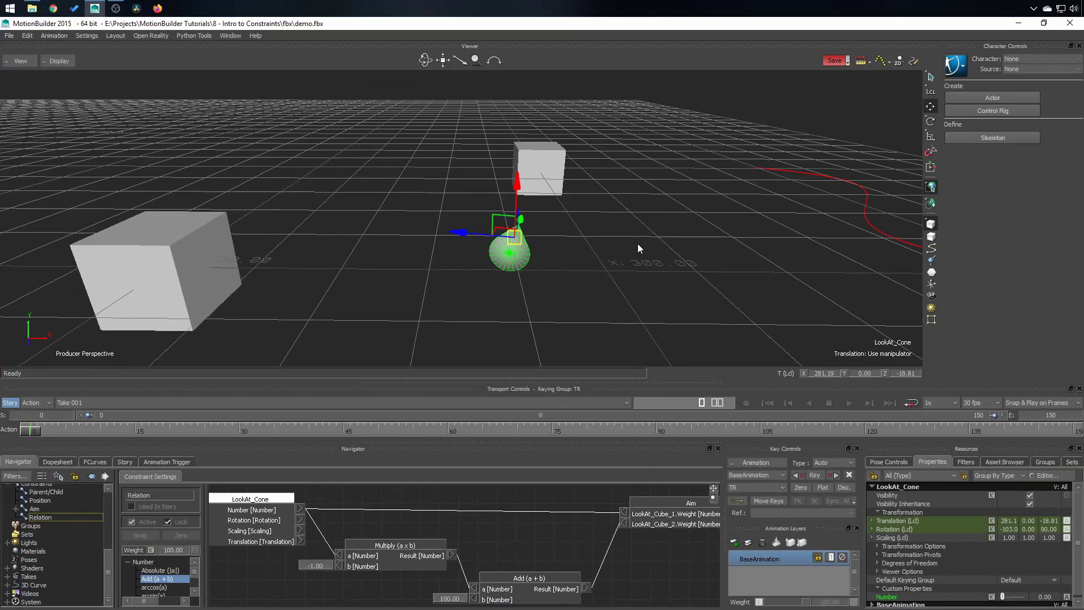
pyautogui.click(638, 248)
pyautogui.click(508, 253)
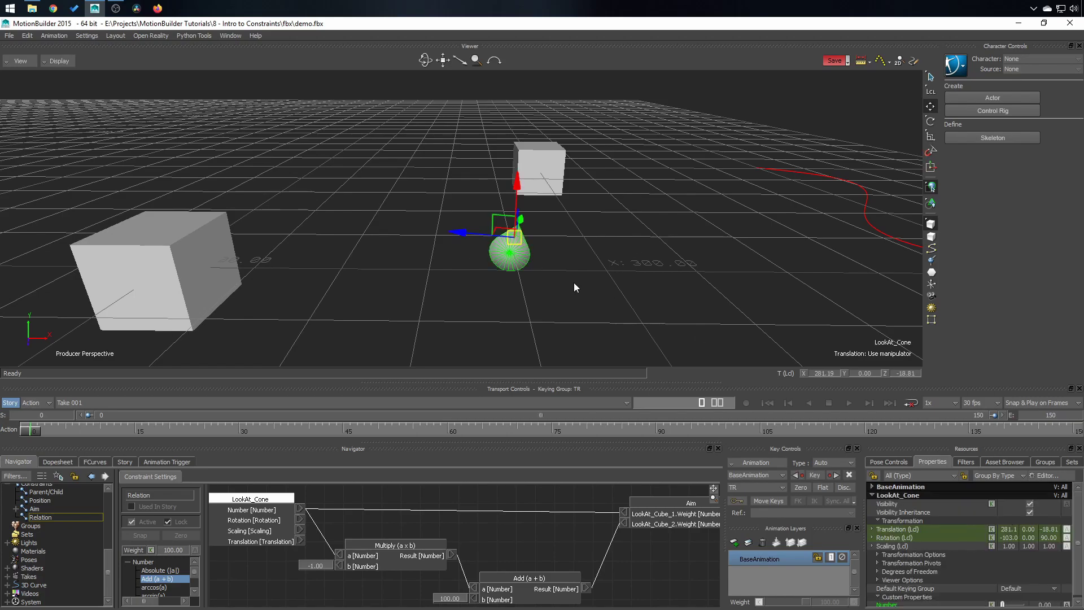
pyautogui.scroll(-1, 1078, 536)
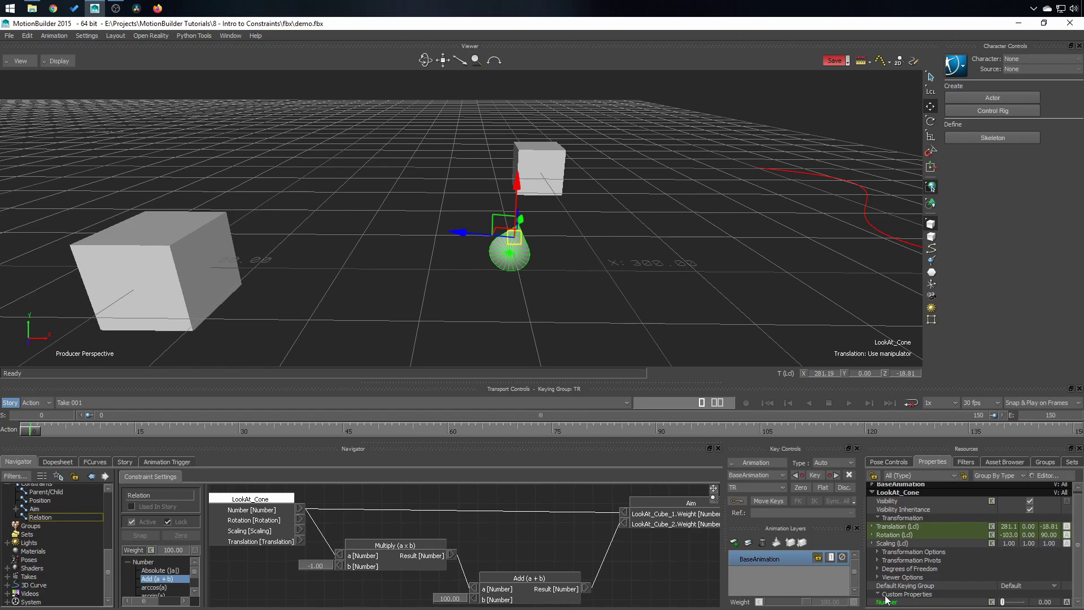
# Slide the cone's Number to 100 and back to 0, watching the Aim weights swap
pyautogui.click(933, 603)
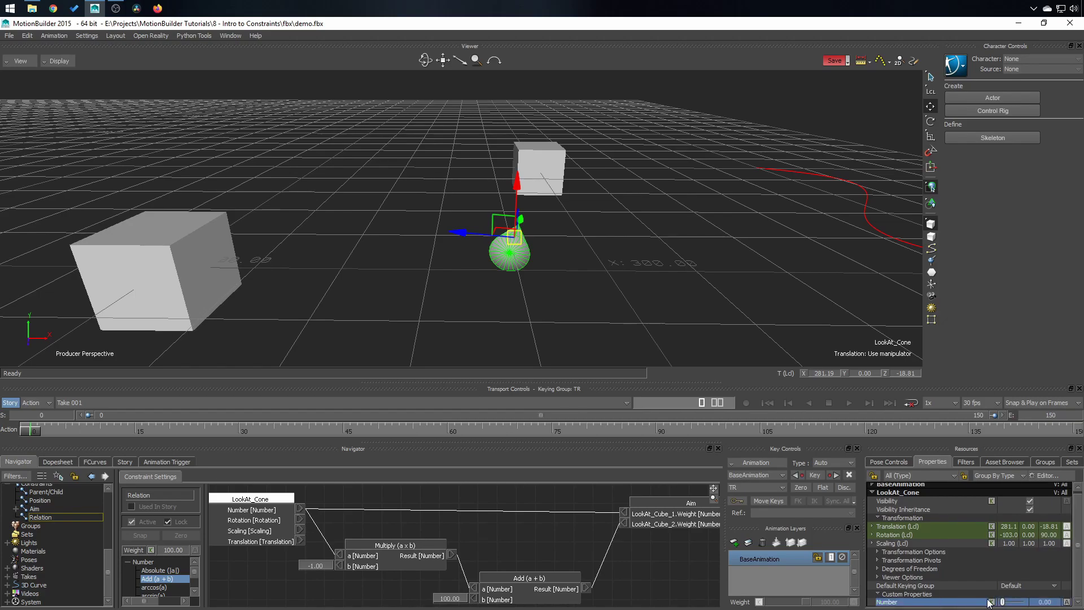
pyautogui.moveTo(1004, 604); pyautogui.dragTo(1031, 606)
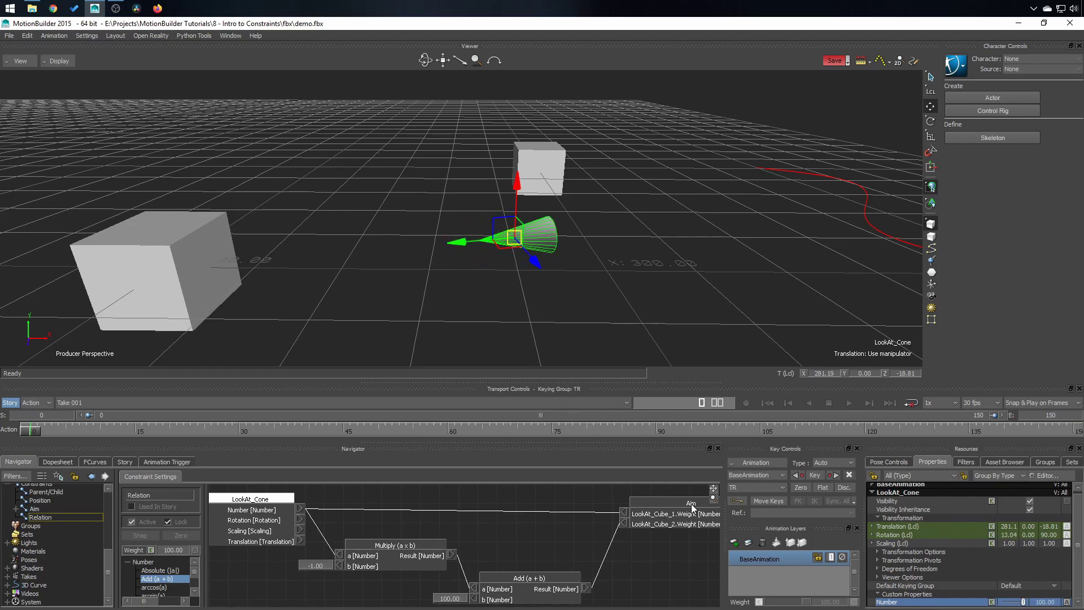
pyautogui.doubleClick(34, 509)
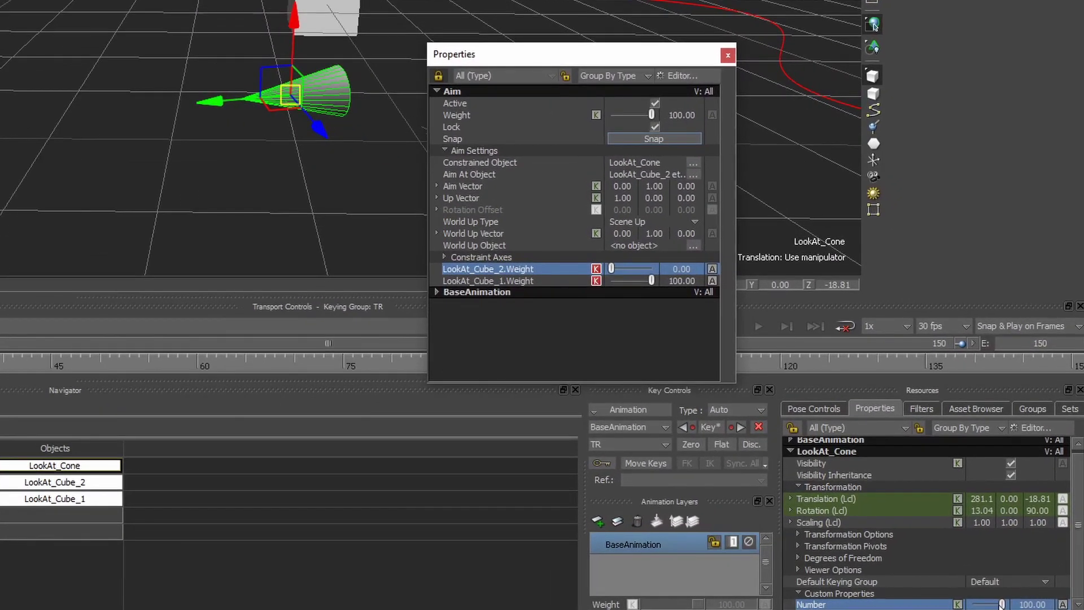
pyautogui.moveTo(1002, 604); pyautogui.dragTo(972, 604)
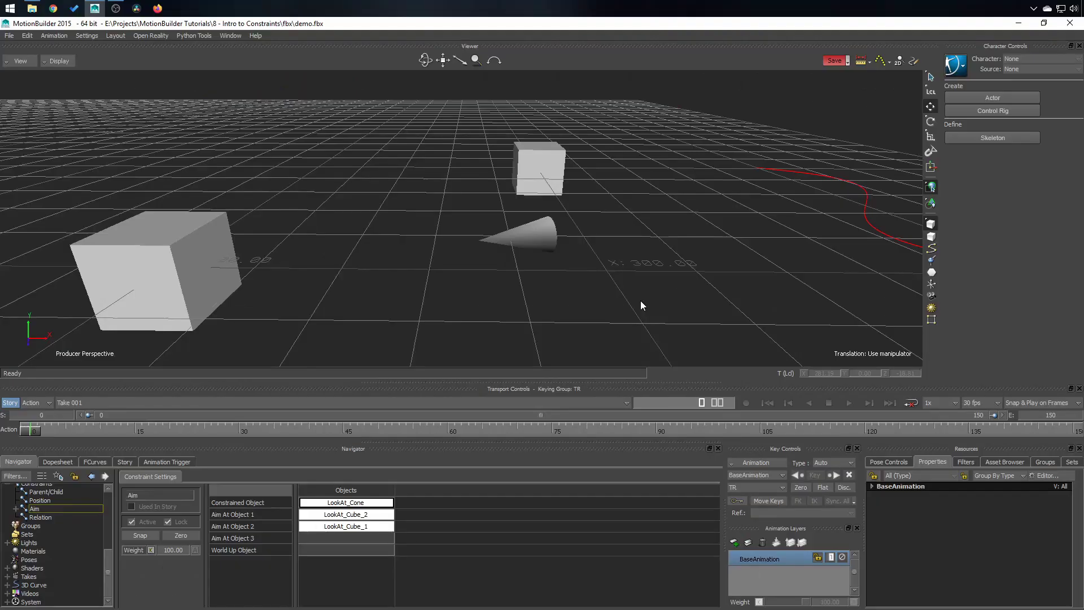
# Apply a Path constraint to Path_Cone and assign the 3D curve as its path source
pyautogui.keyDown('ctrl'); pyautogui.keyDown('shift'); pyautogui.moveTo(720, 281); pyautogui.dragTo(537, 297); pyautogui.keyUp('shift'); pyautogui.keyUp('ctrl')
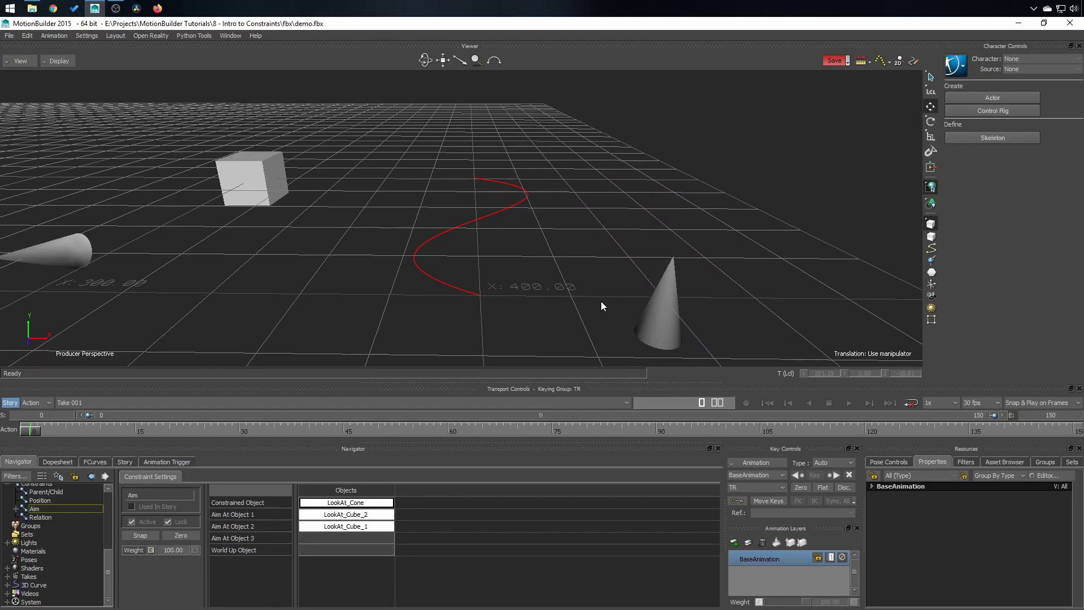
pyautogui.click(665, 321)
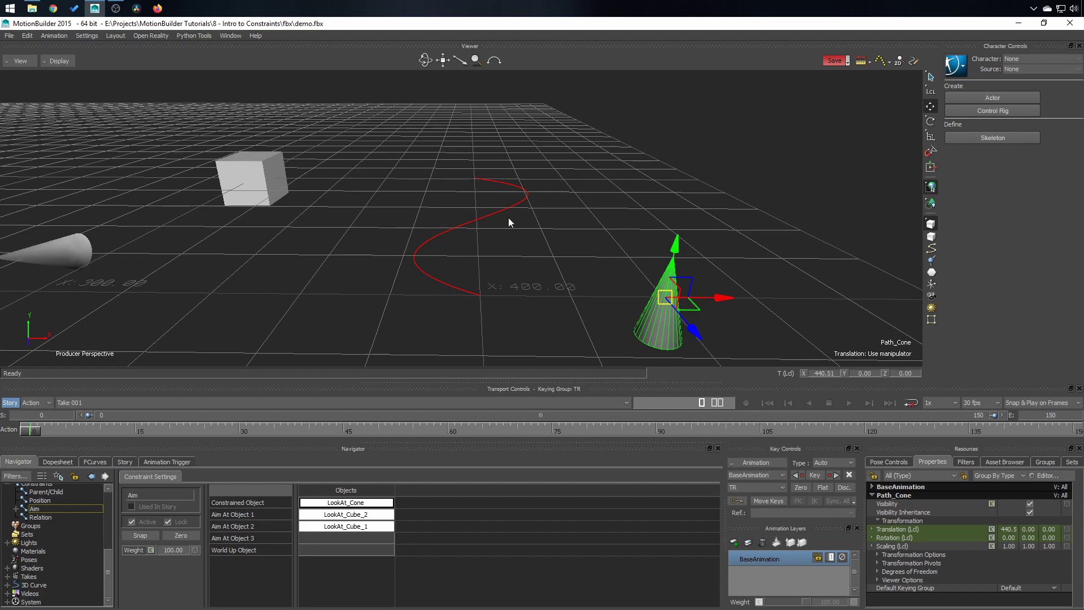
pyautogui.click(1011, 460)
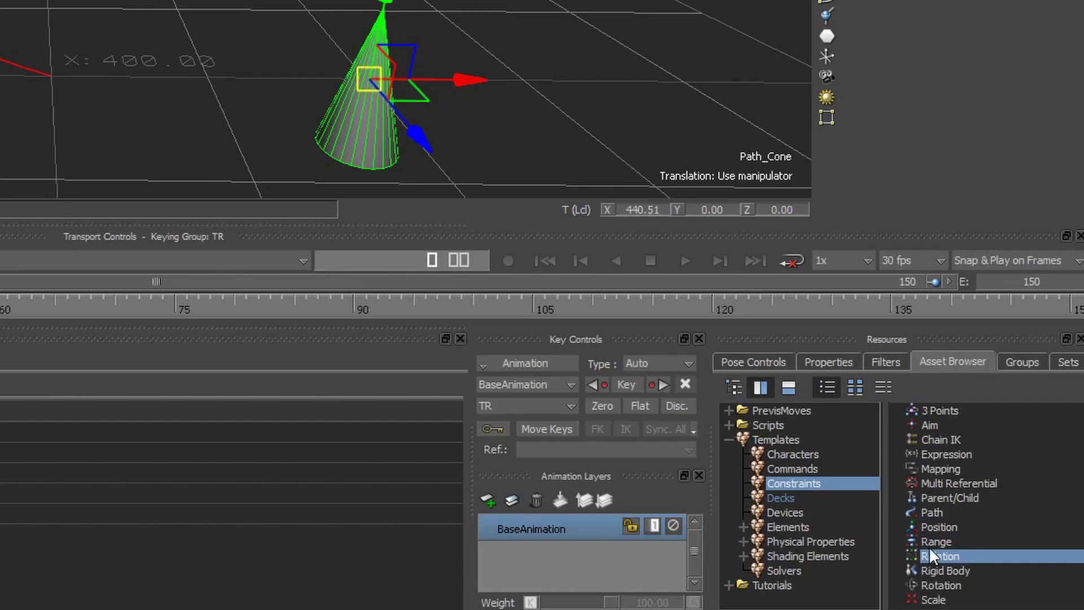
pyautogui.moveTo(930, 512); pyautogui.dragTo(358, 130)
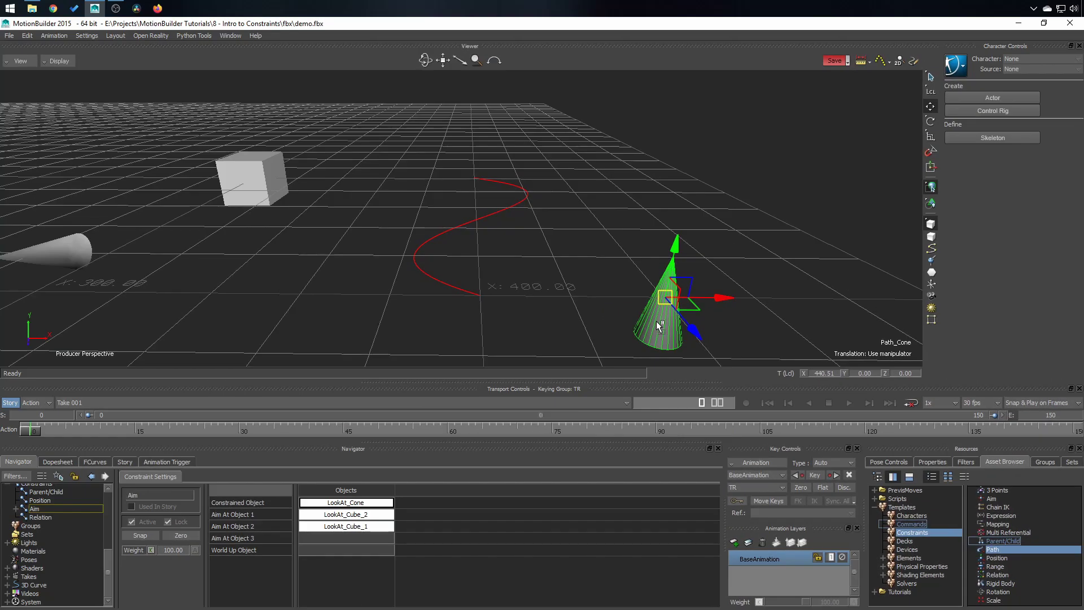
pyautogui.moveTo(660, 326); pyautogui.dragTo(656, 321)
pyautogui.click(666, 318)
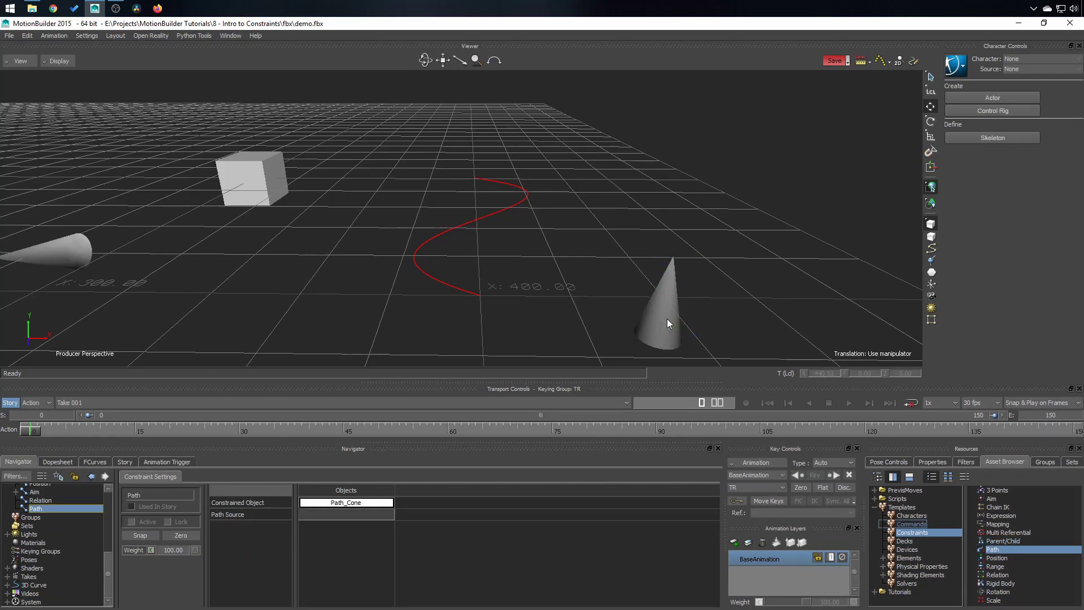
pyautogui.click(496, 179)
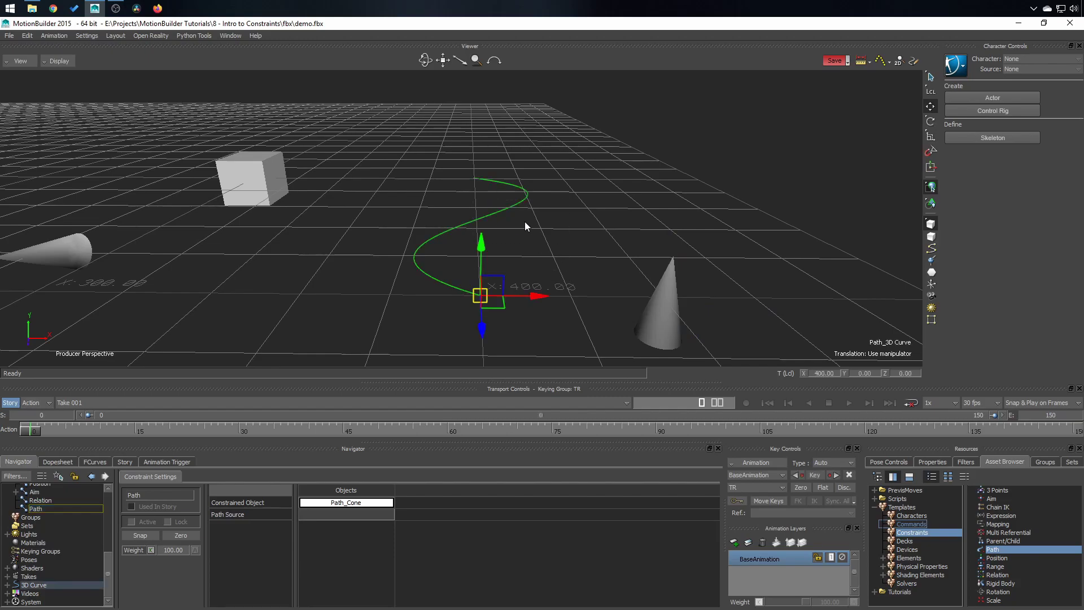
pyautogui.moveTo(410, 158); pyautogui.dragTo(353, 514)
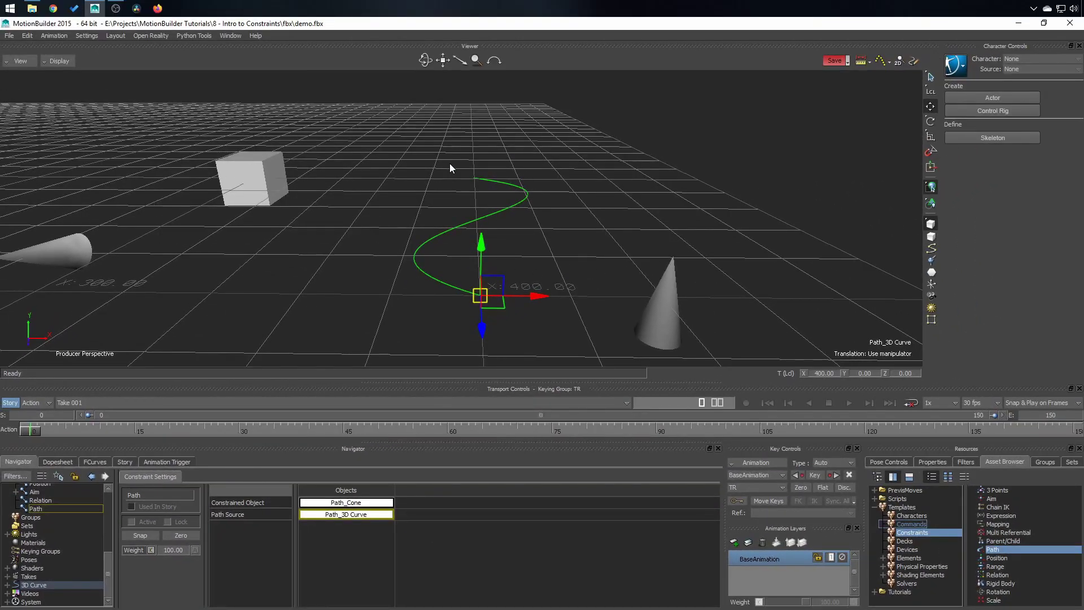
# Activate the Path constraint and scrub to about frame 9 to watch the cone follow the curve
pyautogui.click(132, 522)
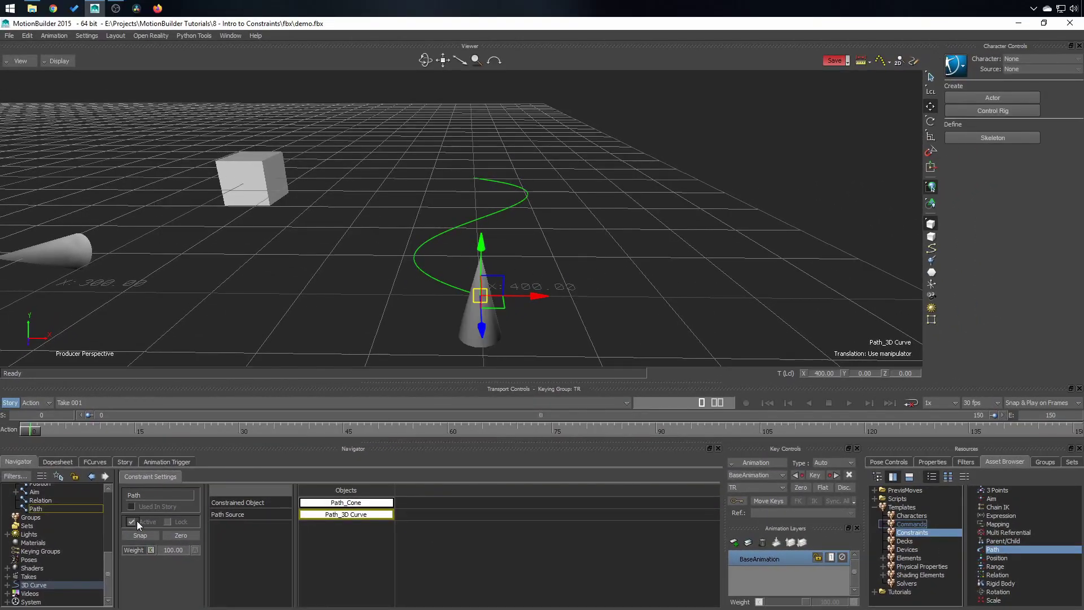
pyautogui.moveTo(32, 431)
pyautogui.mouseDown()
pyautogui.moveTo(997, 441)
pyautogui.moveTo(116, 460)
pyautogui.moveTo(116, 476)
pyautogui.moveTo(3, 494)
pyautogui.moveTo(488, 419)
pyautogui.moveTo(1028, 454)
pyautogui.moveTo(1081, 416)
pyautogui.moveTo(34, 432)
pyautogui.mouseUp()
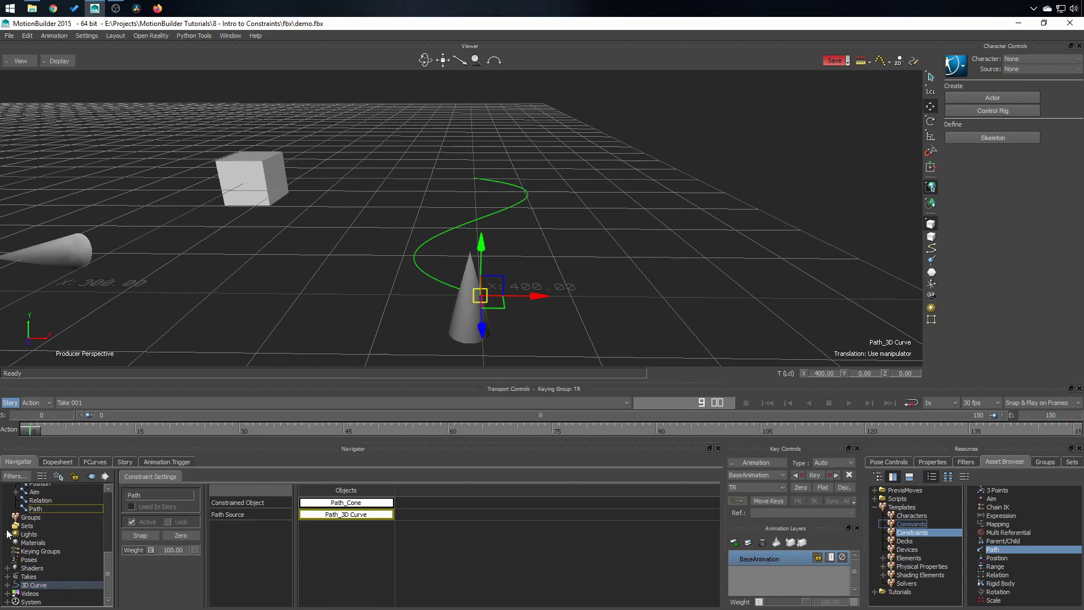
pyautogui.click(46, 509)
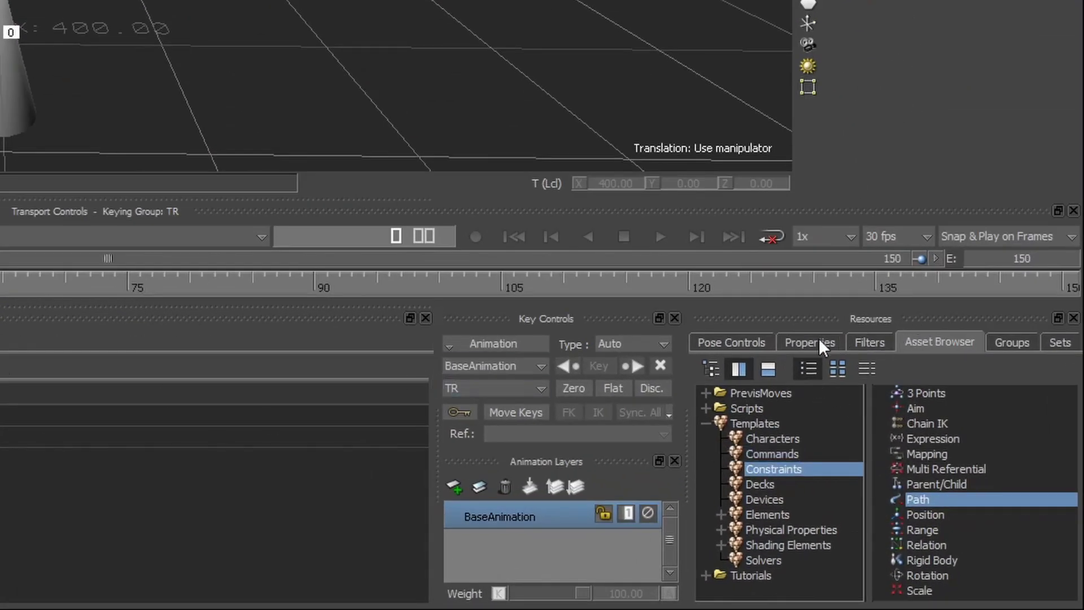
# Check the Path constraint's Warp brings the cone to the curve's end by frame 150 in Percent mode
pyautogui.click(800, 345)
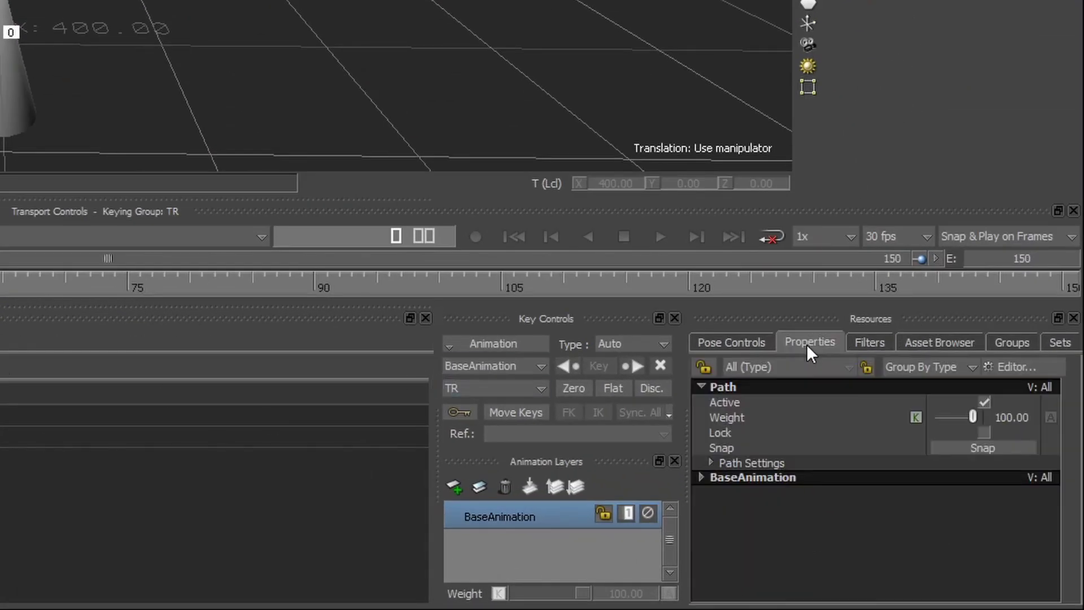
pyautogui.click(710, 462)
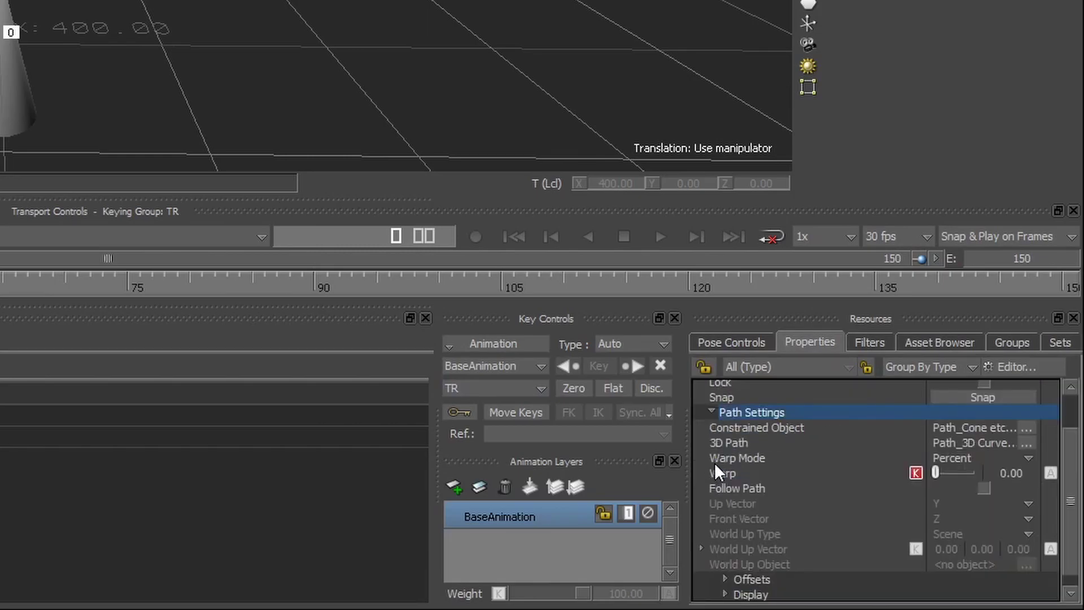
pyautogui.click(732, 475)
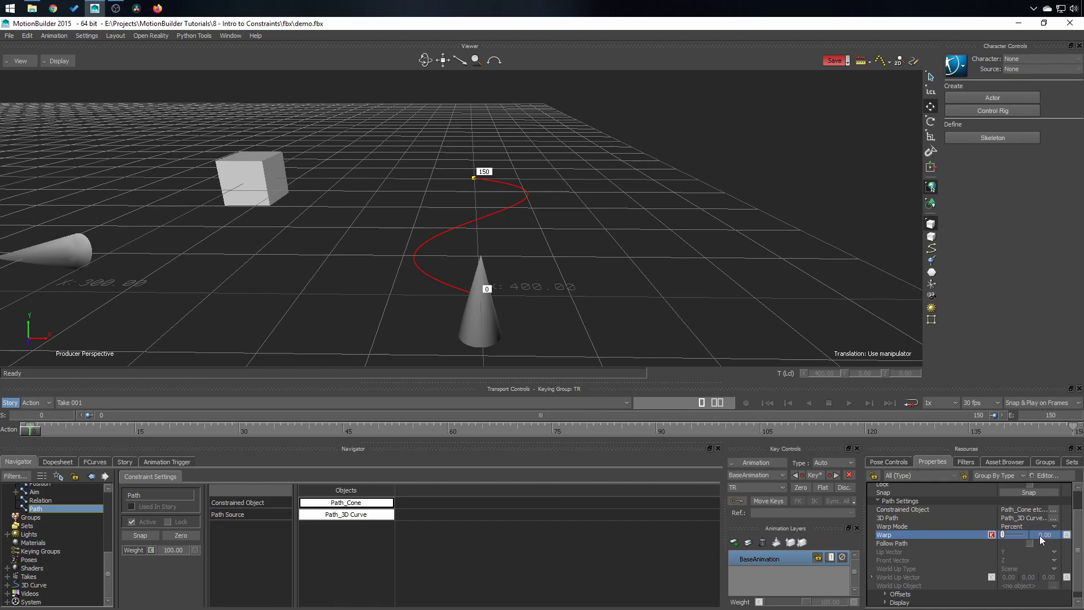
pyautogui.moveTo(27, 431); pyautogui.dragTo(1071, 429)
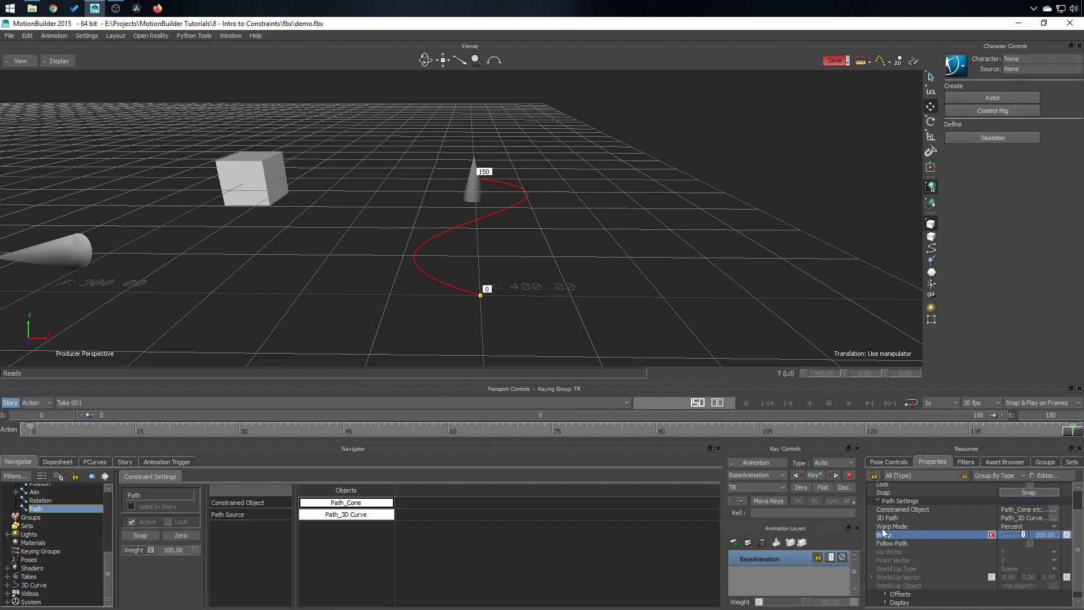
pyautogui.click(904, 526)
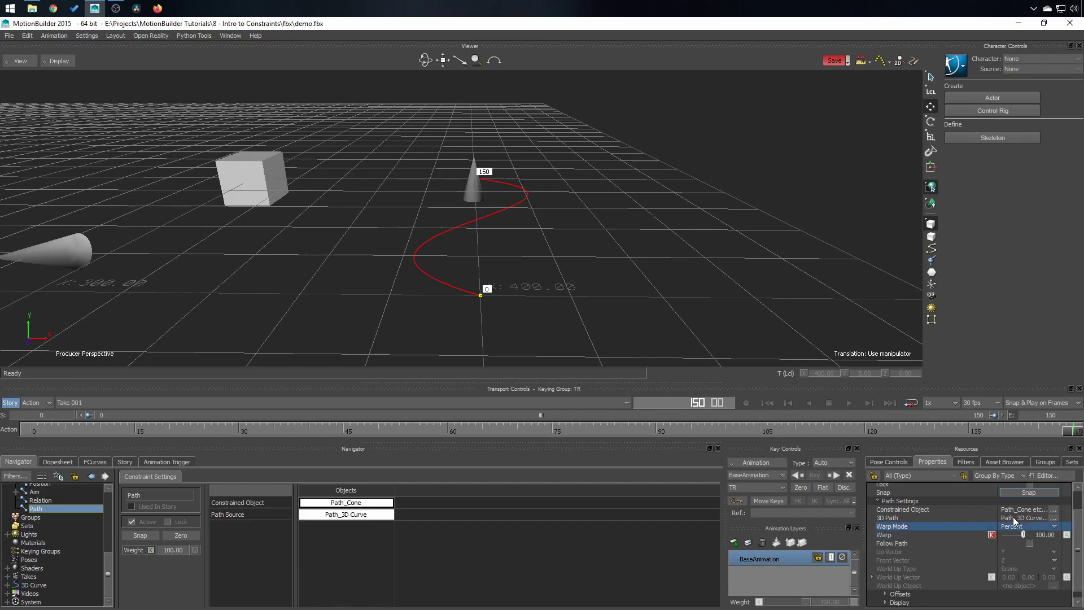
pyautogui.click(1027, 527)
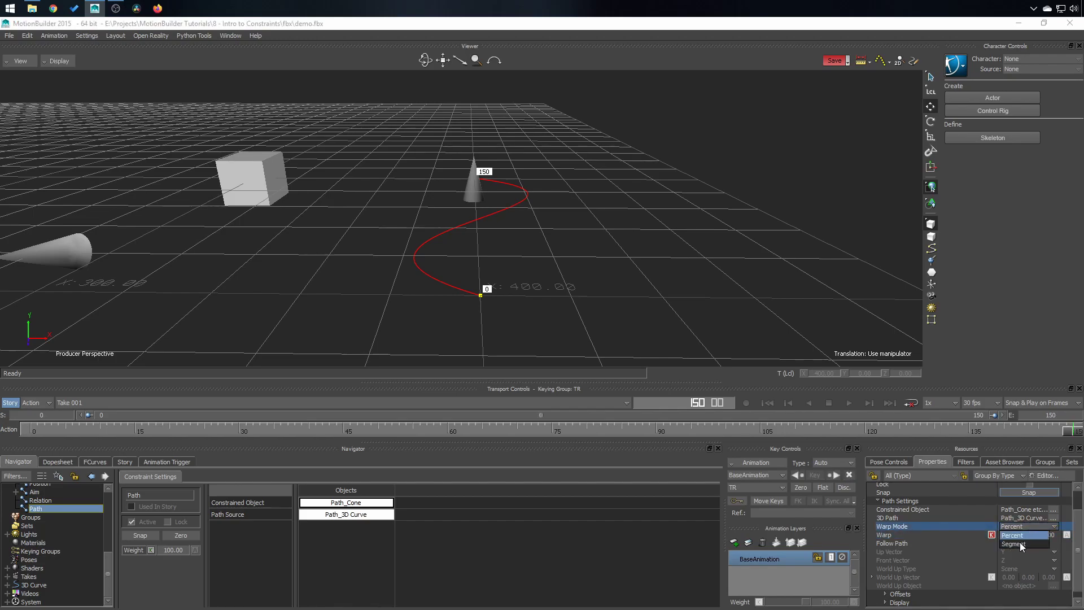
pyautogui.click(496, 249)
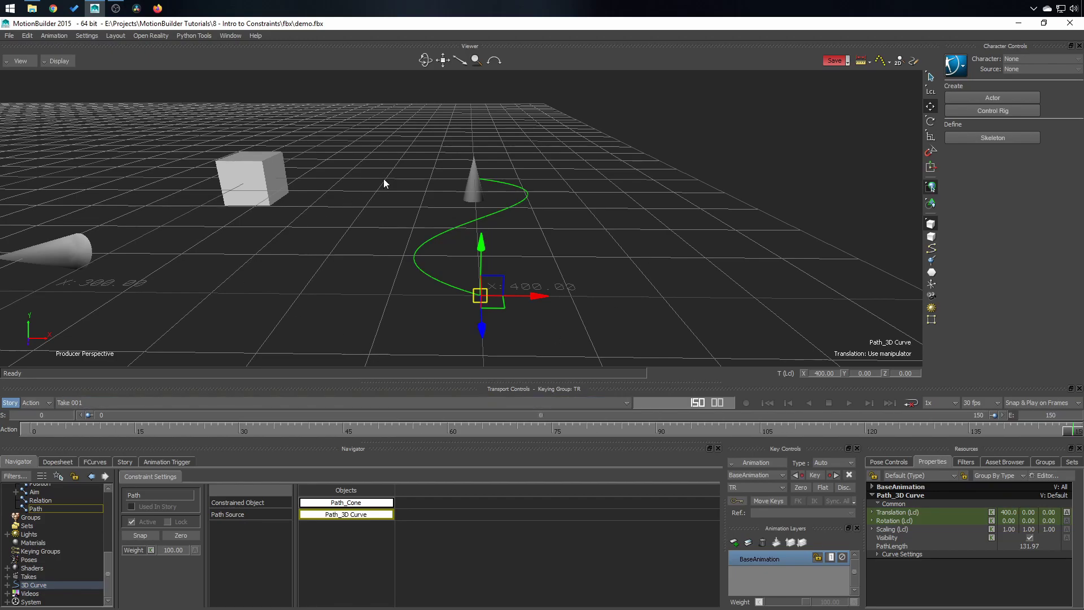
# Turn on Follow Path for the Path constraint and inspect the cone's rotation at frame 0
pyautogui.click(35, 509)
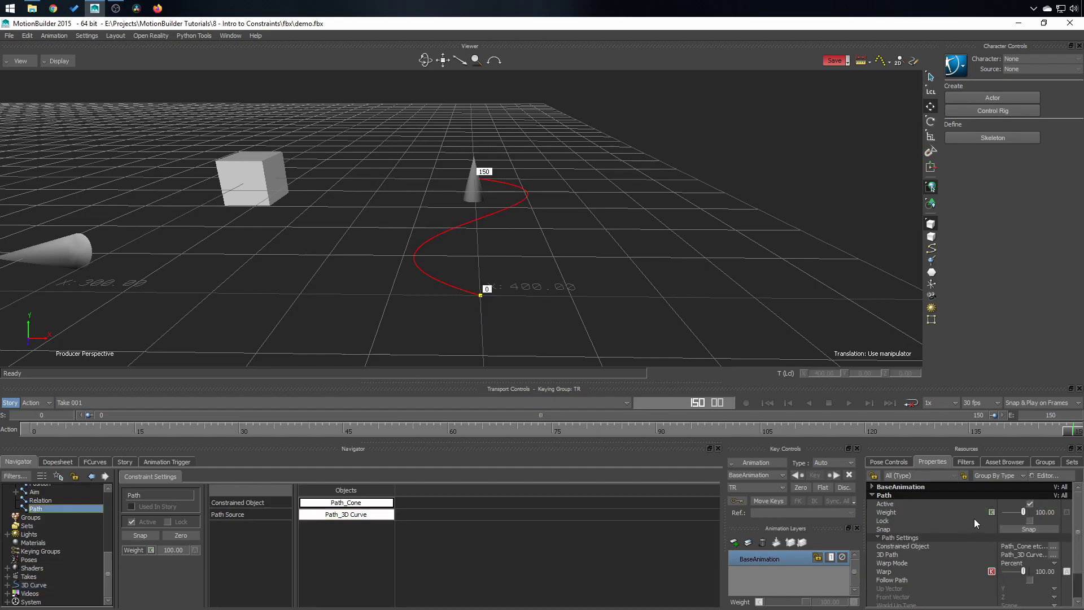
pyautogui.scroll(-3, 894, 542)
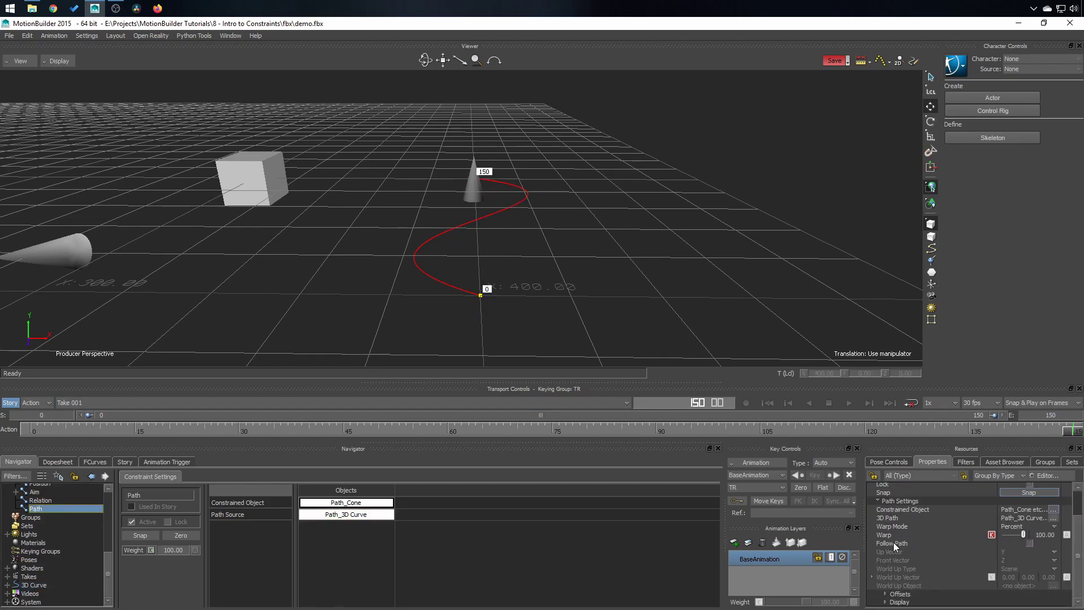
pyautogui.click(893, 543)
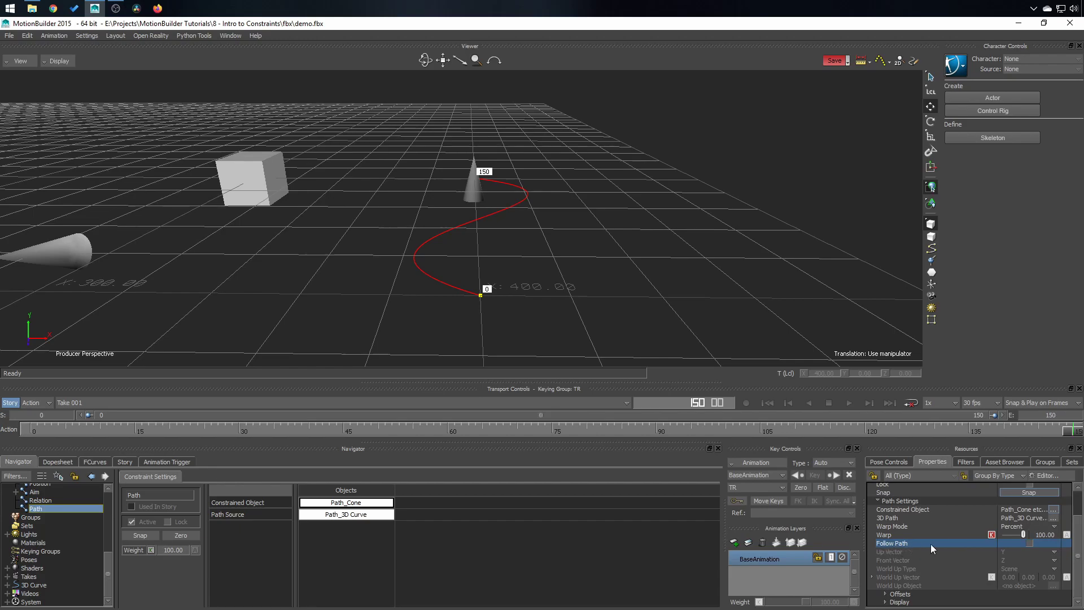
pyautogui.click(1030, 543)
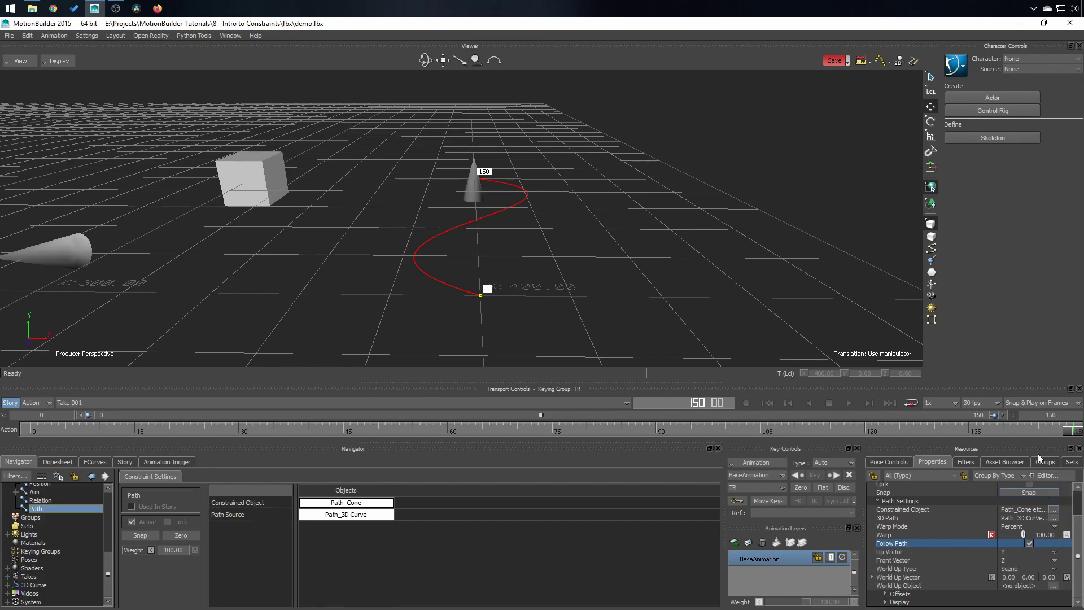
pyautogui.press('Home')
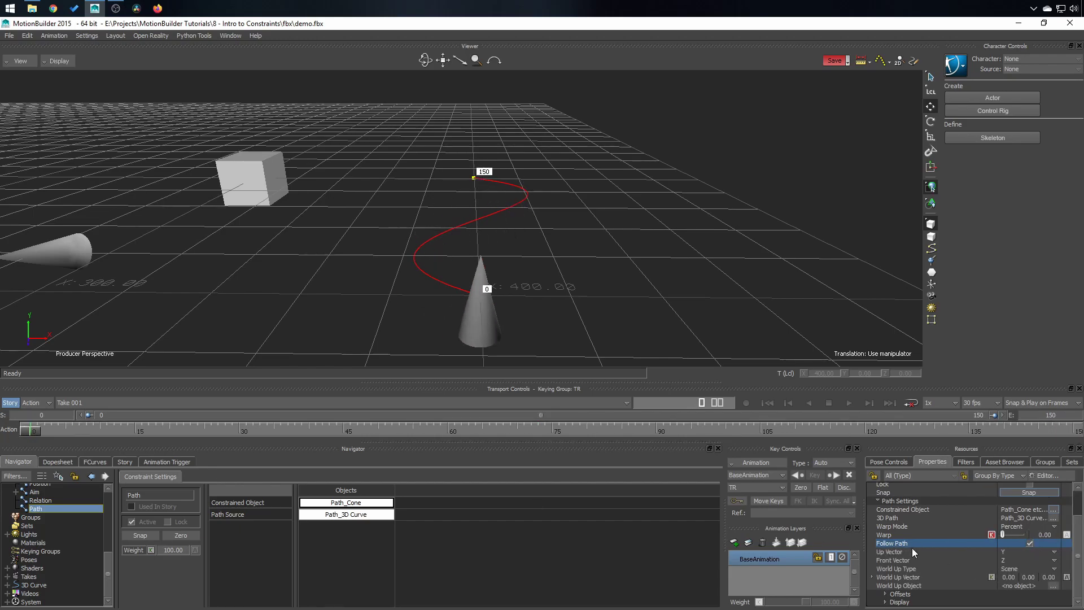
pyautogui.click(482, 309)
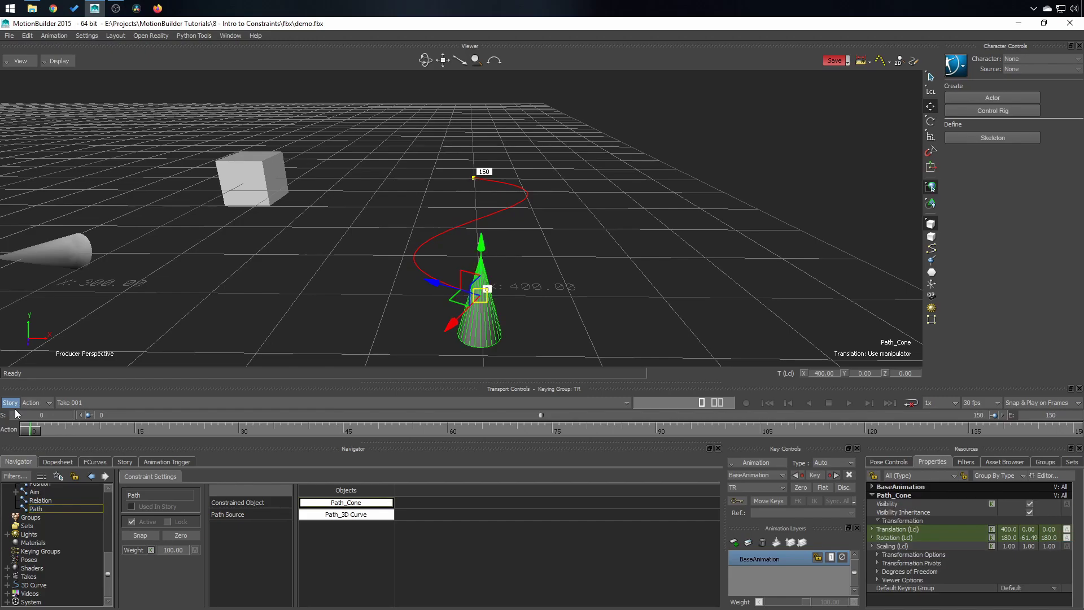
# Set the Path constraint's Front Vector to Y and Up Vector to X, then check the cone's orientation
pyautogui.click(48, 509)
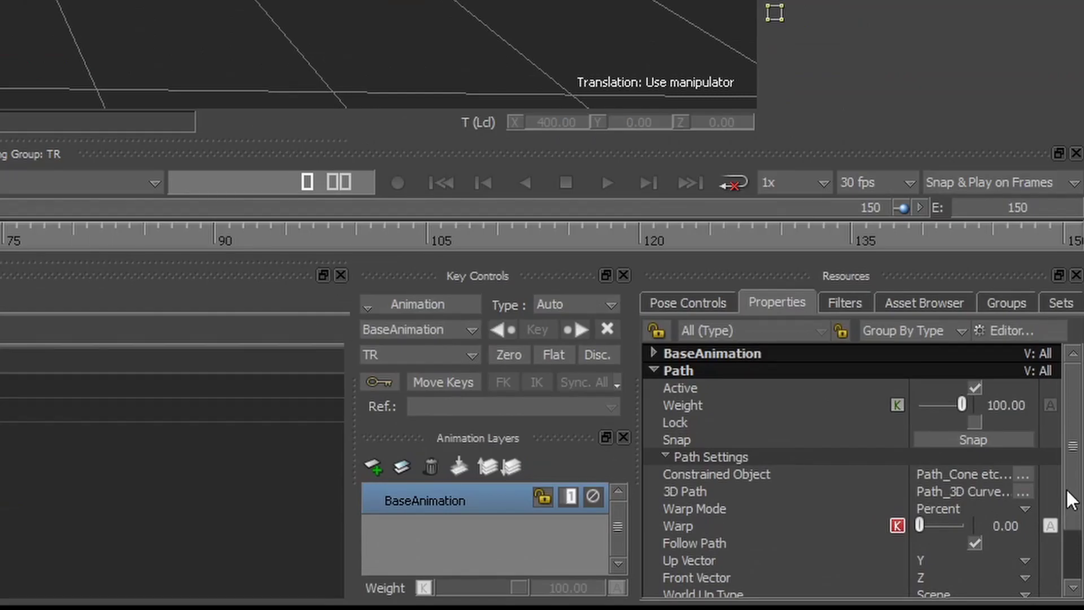
pyautogui.scroll(-2, 1075, 541)
pyautogui.click(815, 545)
pyautogui.click(1025, 503)
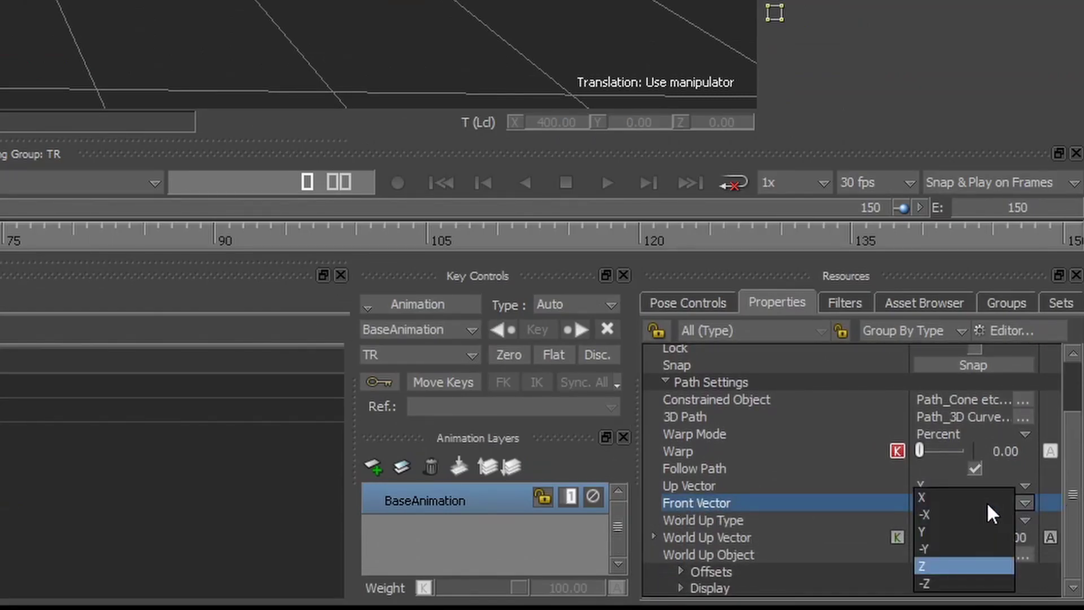
pyautogui.click(927, 530)
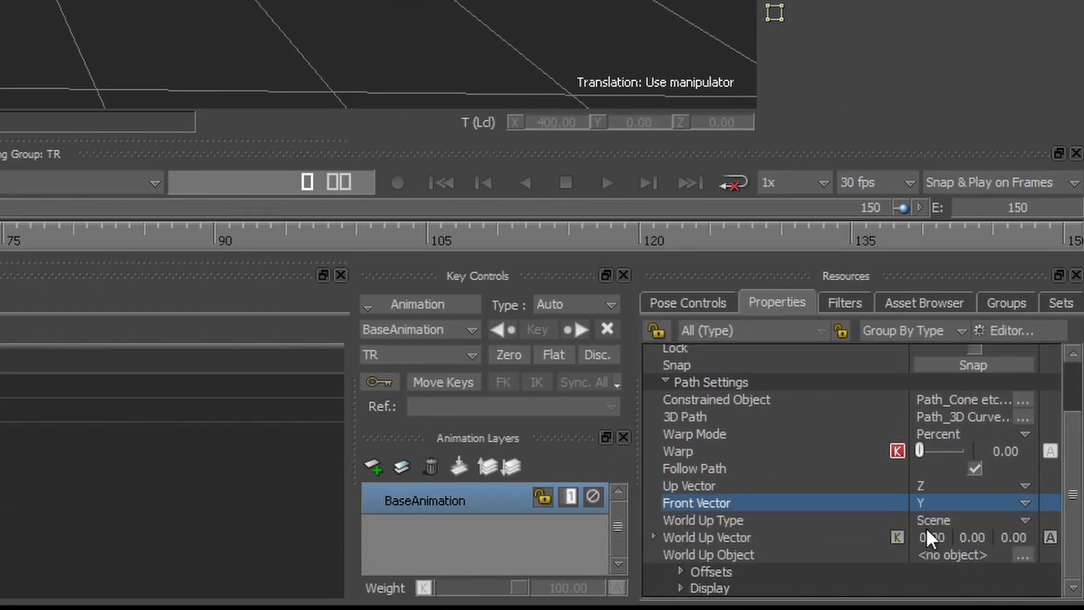
pyautogui.click(791, 480)
pyautogui.click(923, 486)
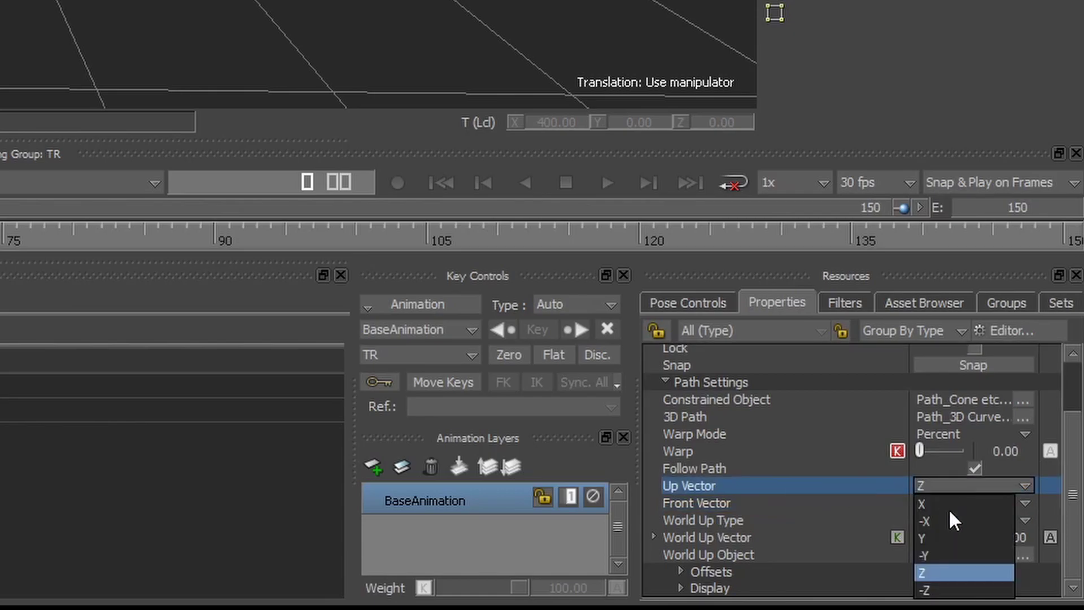
pyautogui.click(934, 499)
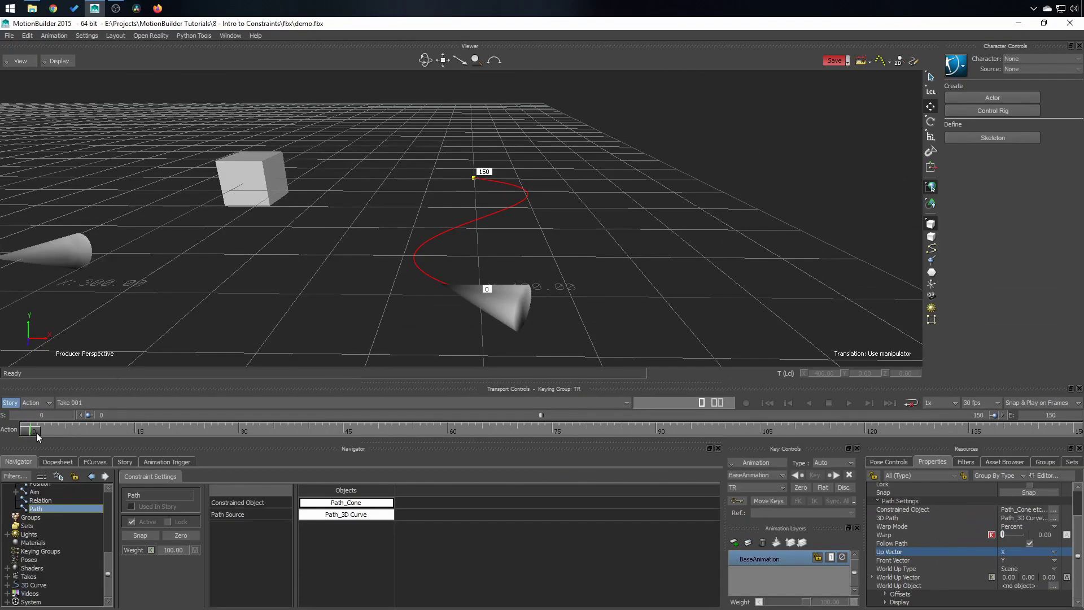
pyautogui.moveTo(32, 432); pyautogui.dragTo(3, 435)
pyautogui.click(667, 189)
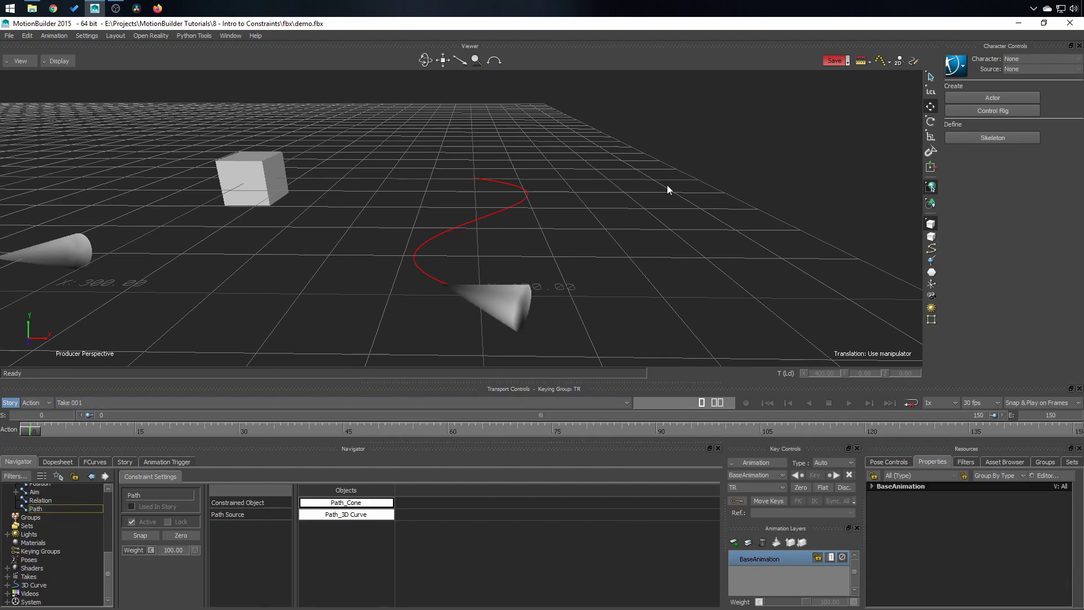